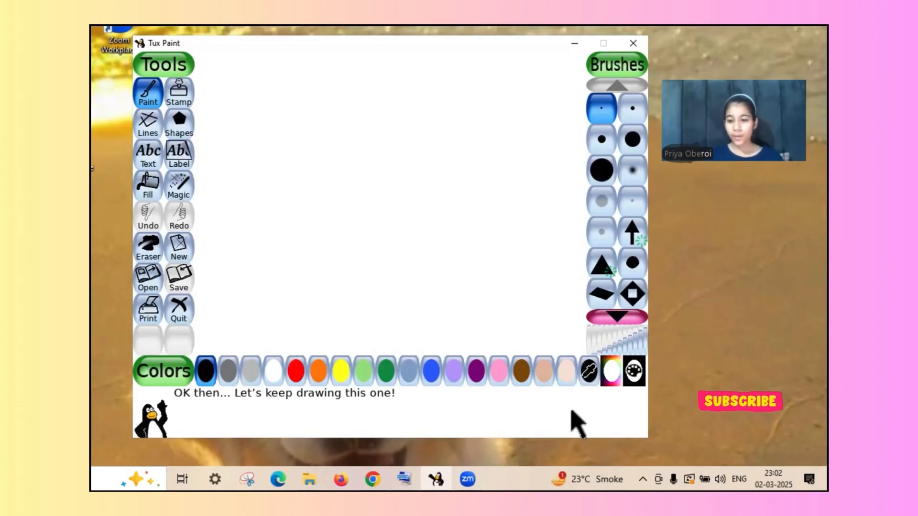
# - Choose white in the custom colour picker, and sample the blank canvas's colour with the eyedropper
pyautogui.click(610, 384)
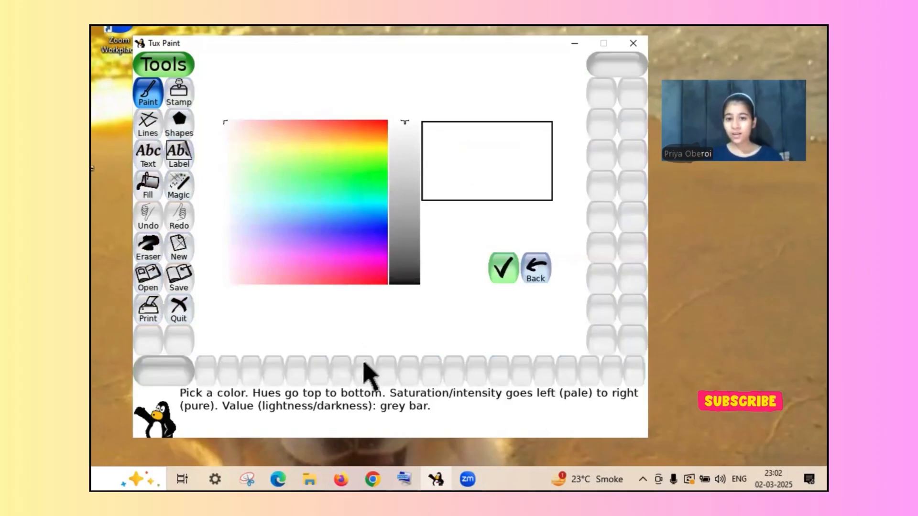
pyautogui.click(506, 270)
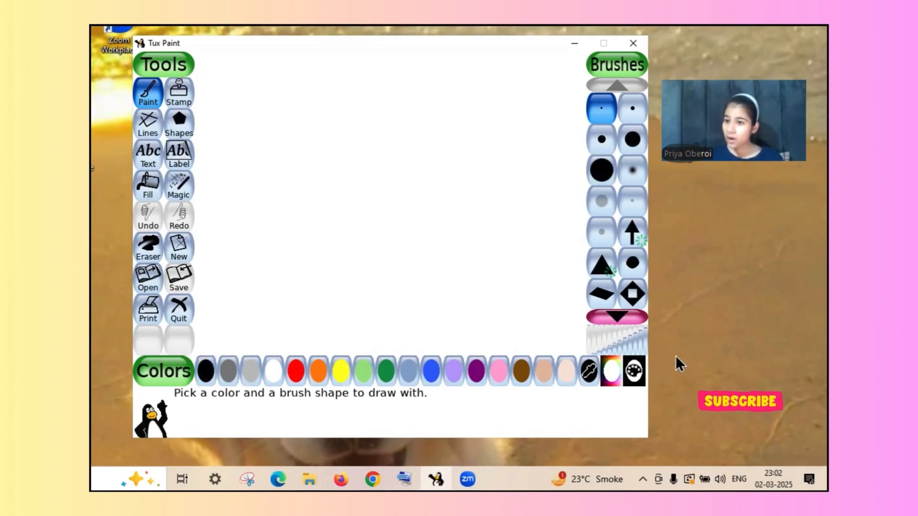
pyautogui.click(591, 372)
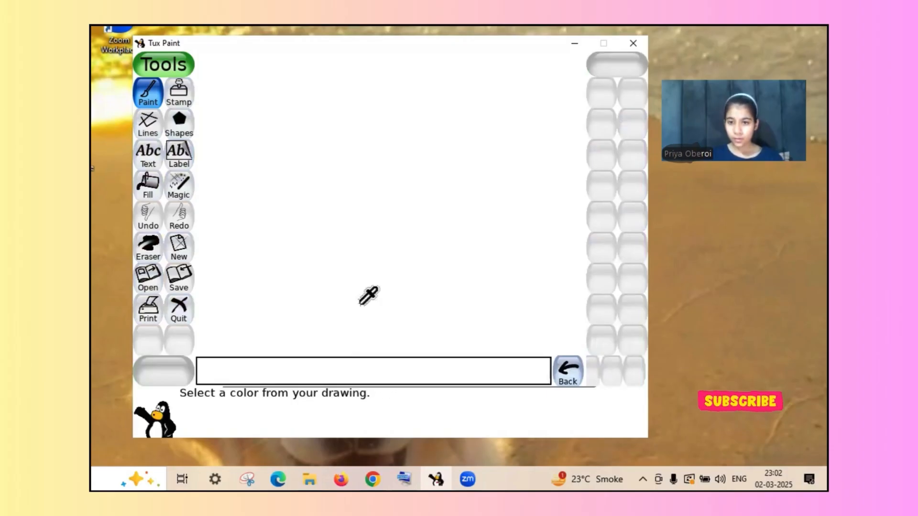
pyautogui.click(351, 247)
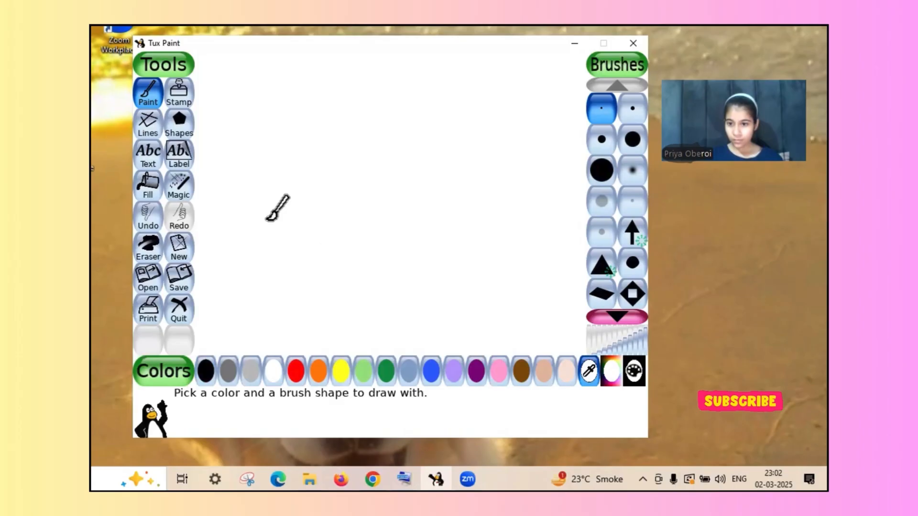
pyautogui.click(591, 371)
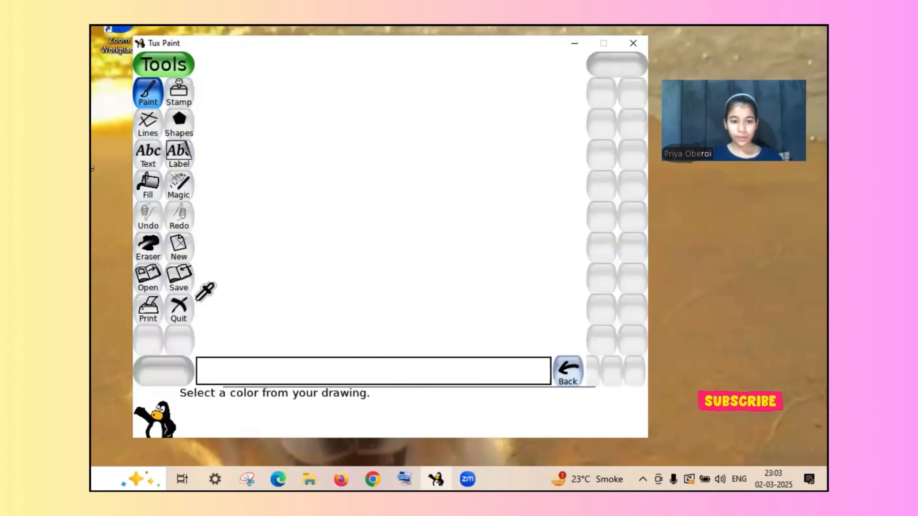
pyautogui.click(567, 375)
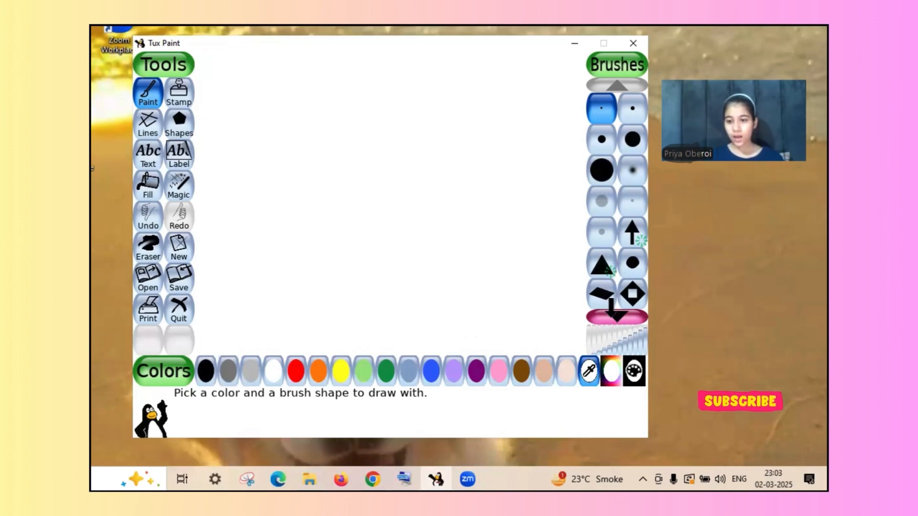
# - Paint a large spiral of pink flowers across the canvas using the round multi-petal flower brush
pyautogui.click(613, 313)
pyautogui.click(613, 313)
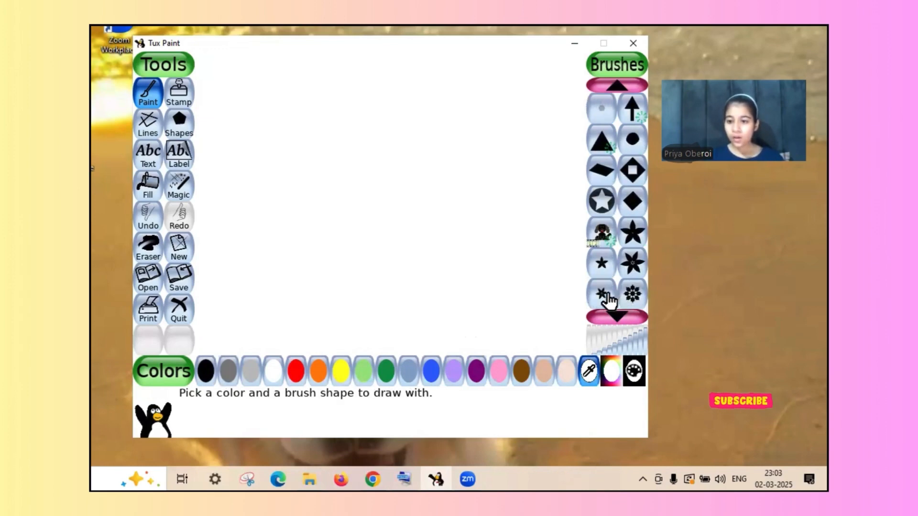
pyautogui.click(635, 298)
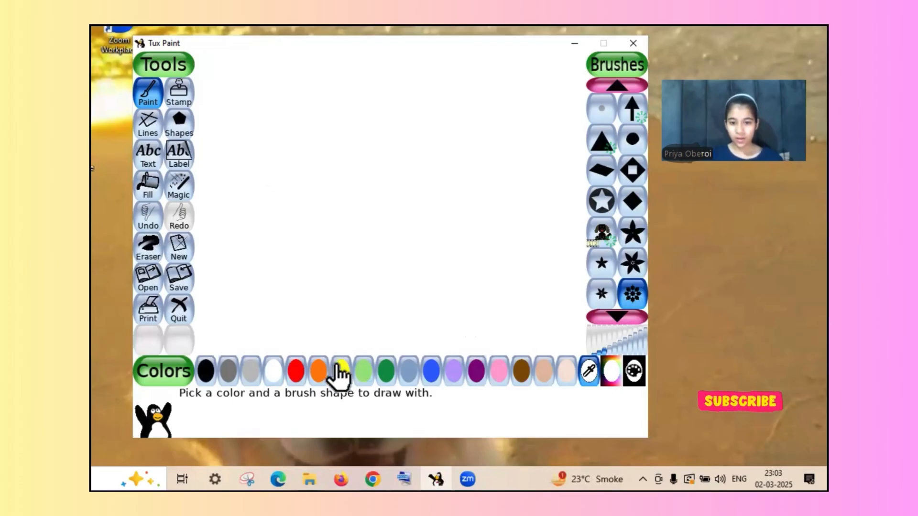
pyautogui.click(500, 375)
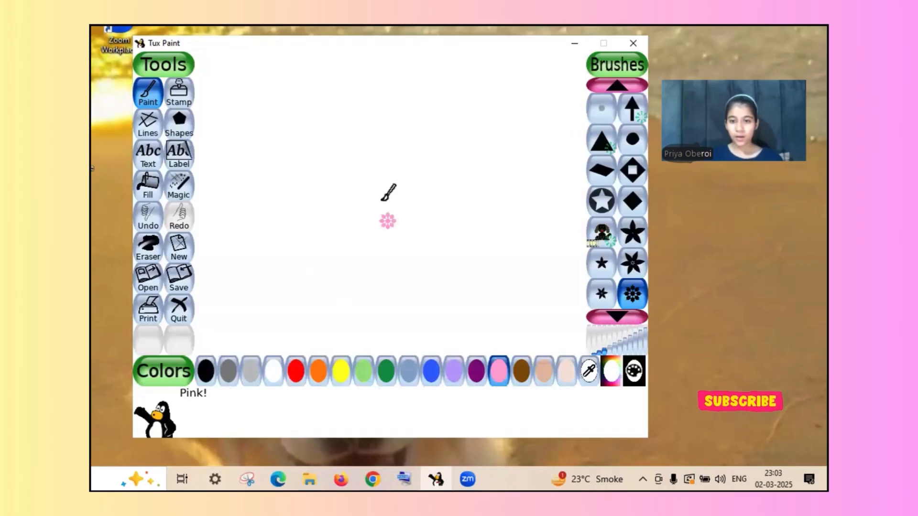
pyautogui.moveTo(382, 200)
pyautogui.mouseDown()
pyautogui.moveTo(418, 210)
pyautogui.moveTo(304, 223)
pyautogui.moveTo(384, 152)
pyautogui.moveTo(475, 158)
pyautogui.mouseUp()
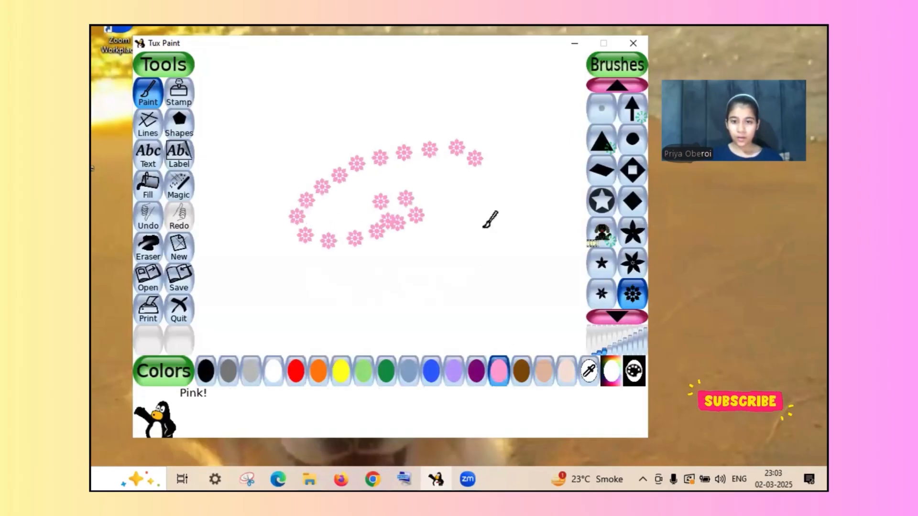
pyautogui.moveTo(484, 227)
pyautogui.mouseDown()
pyautogui.moveTo(439, 292)
pyautogui.moveTo(305, 288)
pyautogui.moveTo(238, 268)
pyautogui.mouseUp()
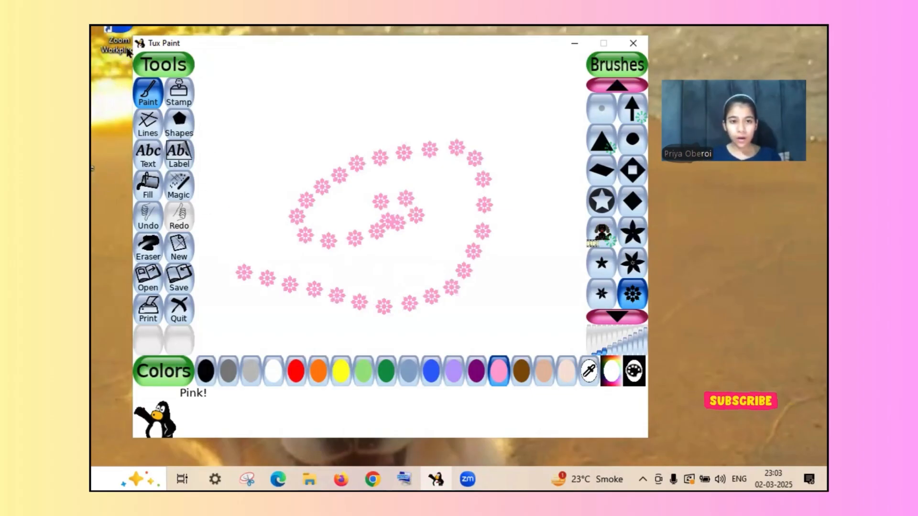
# - Stamp penguins with one raised wing: four in a row above the flower spiral and two inside it
pyautogui.click(180, 100)
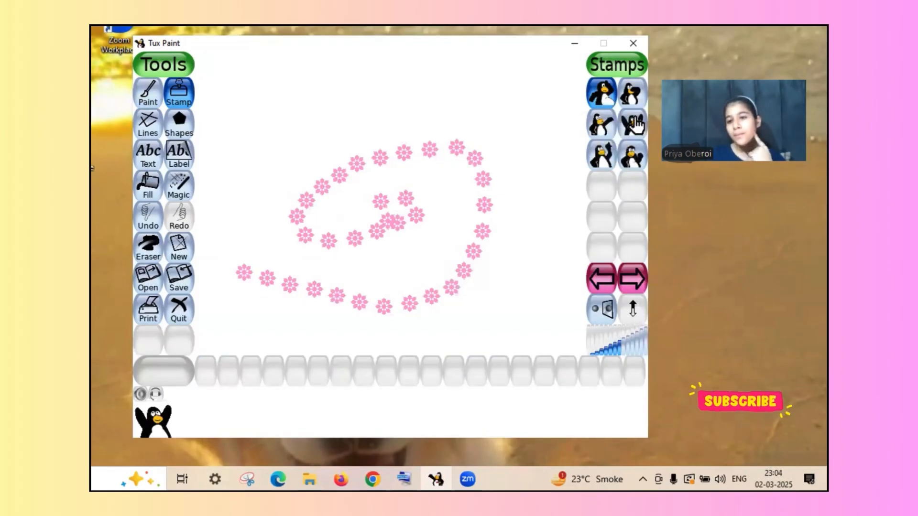
pyautogui.click(604, 161)
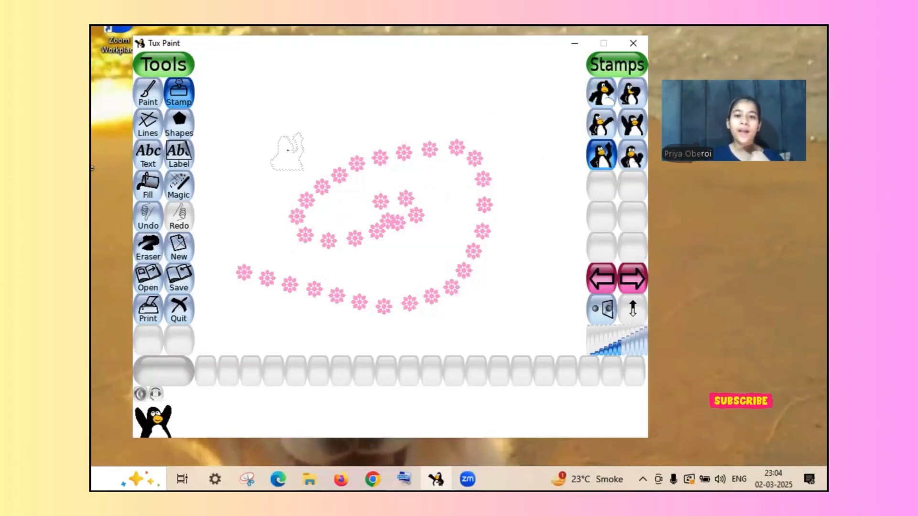
pyautogui.click(287, 151)
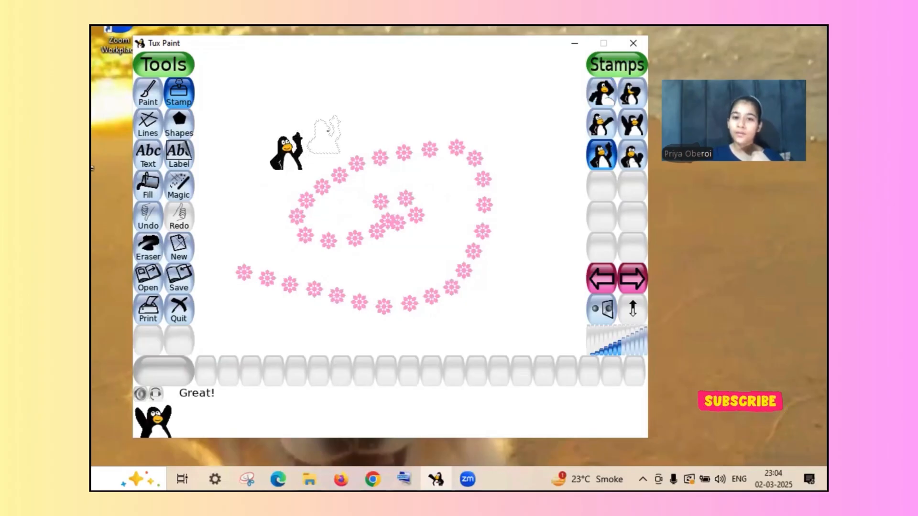
pyautogui.click(351, 118)
pyautogui.click(351, 118)
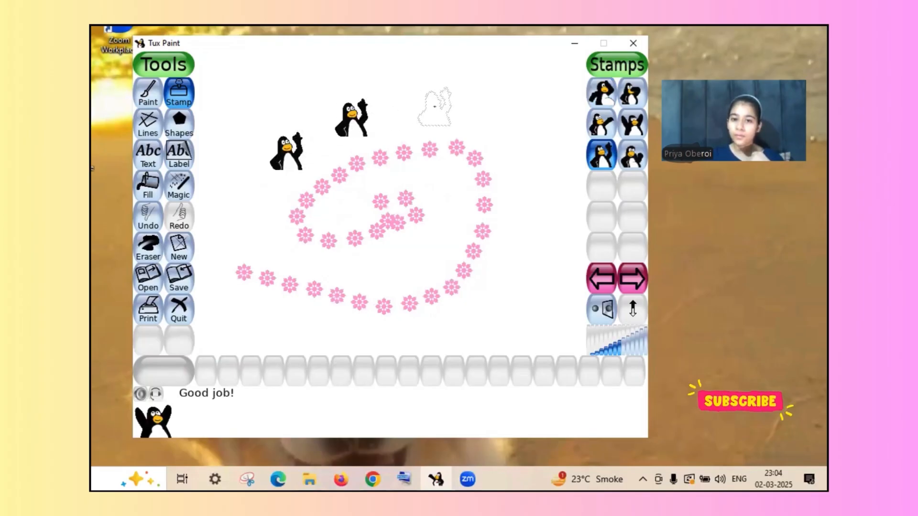
pyautogui.click(434, 107)
pyautogui.click(495, 113)
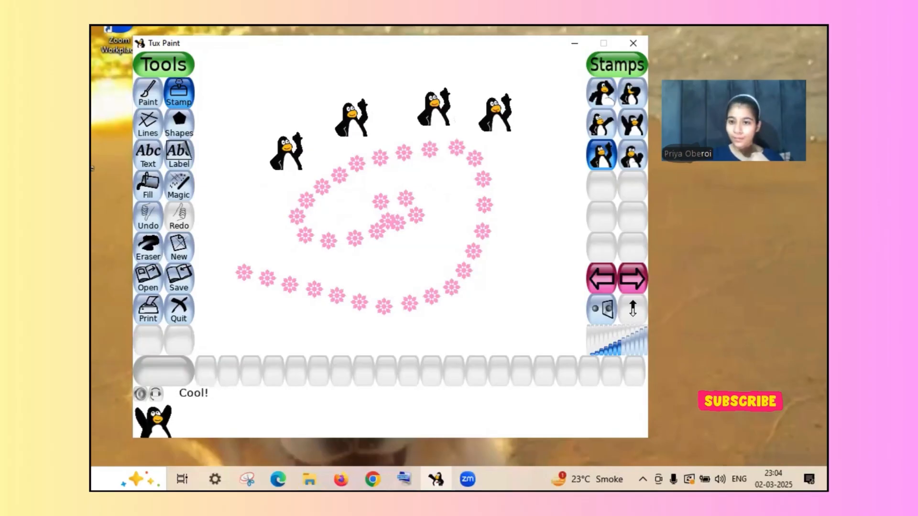
pyautogui.click(496, 113)
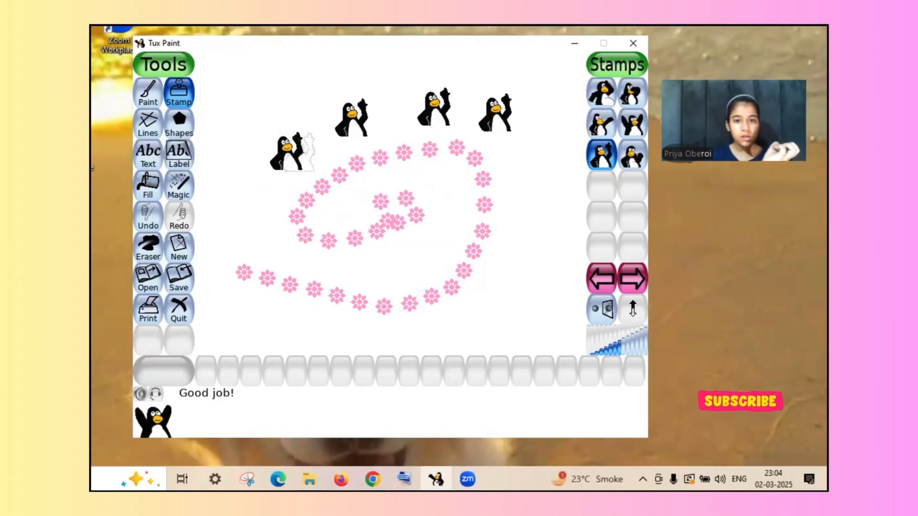
pyautogui.click(443, 216)
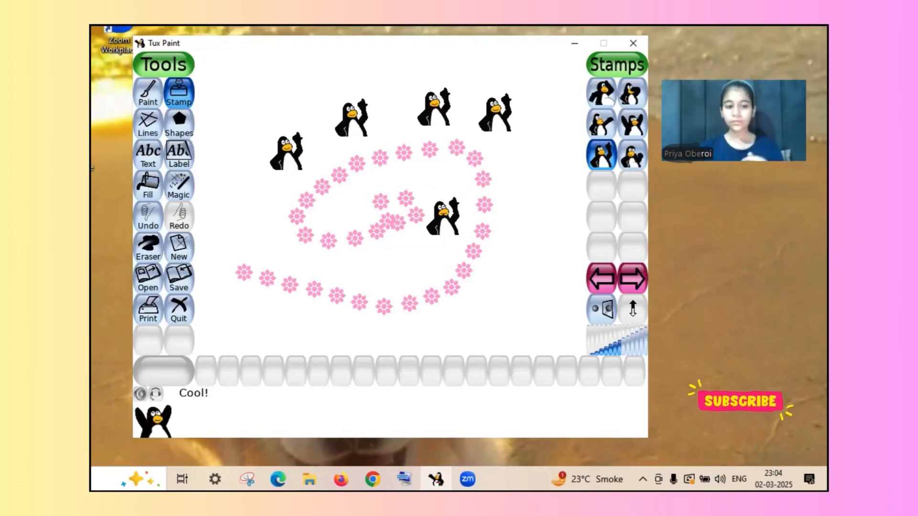
pyautogui.click(440, 175)
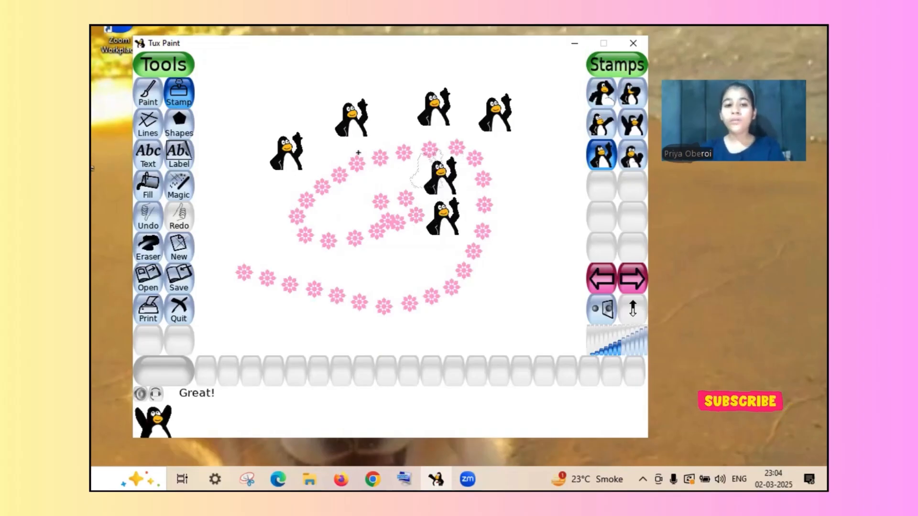
# - Draw three roughly horizontal straight lines of pink flowers, two near the canvas's upper-left and one at mid-height
pyautogui.click(150, 123)
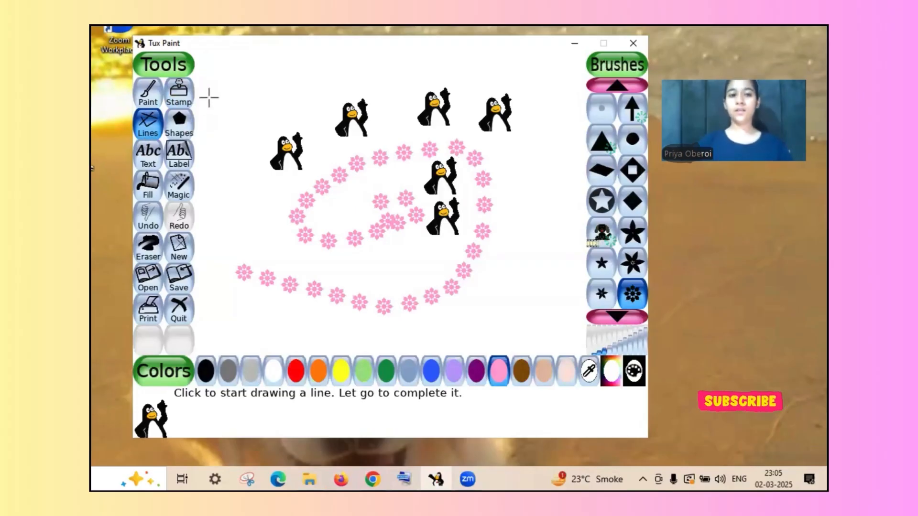
pyautogui.moveTo(209, 98); pyautogui.dragTo(401, 85)
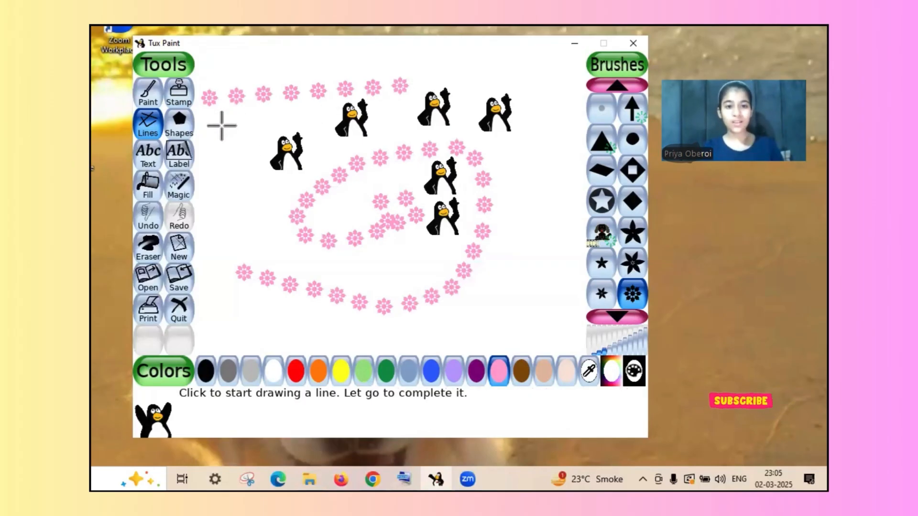
pyautogui.moveTo(220, 120); pyautogui.dragTo(330, 126)
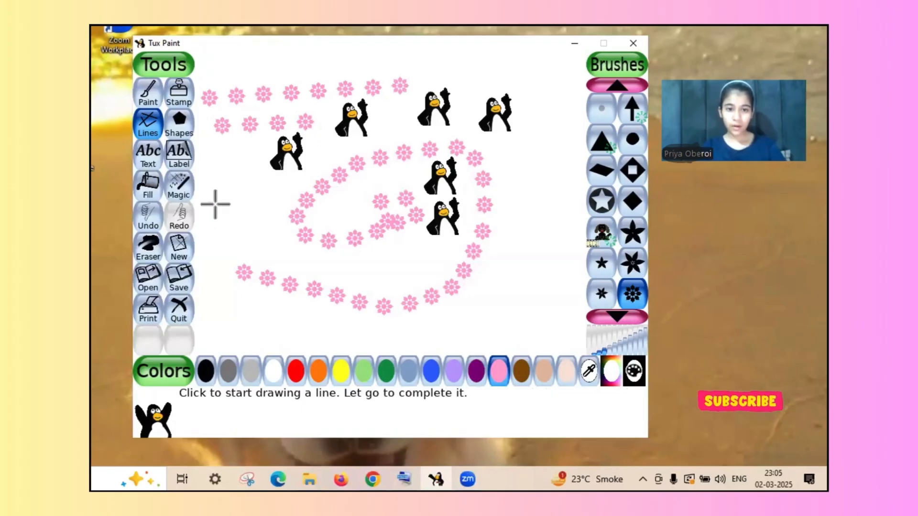
pyautogui.moveTo(215, 204); pyautogui.dragTo(366, 201)
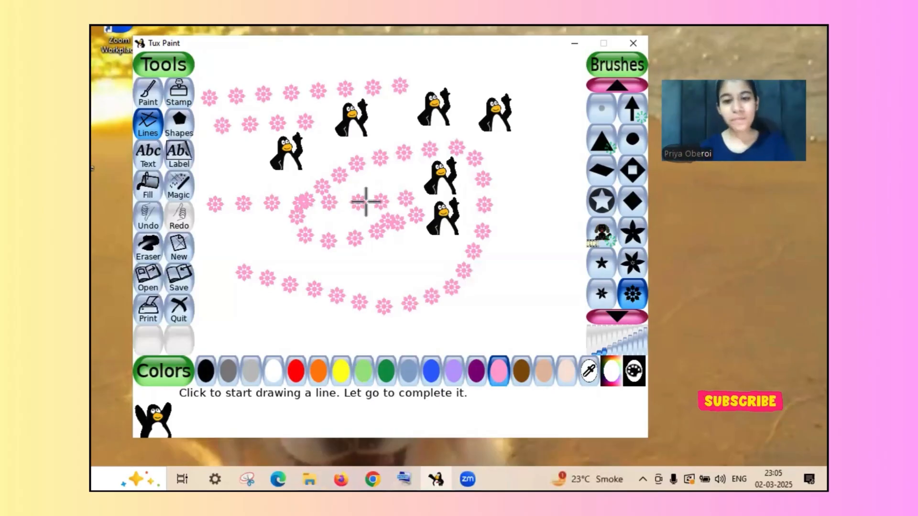
# - Browse the full set of outlined and filled shapes available for drawing, from squares to stars
pyautogui.click(183, 139)
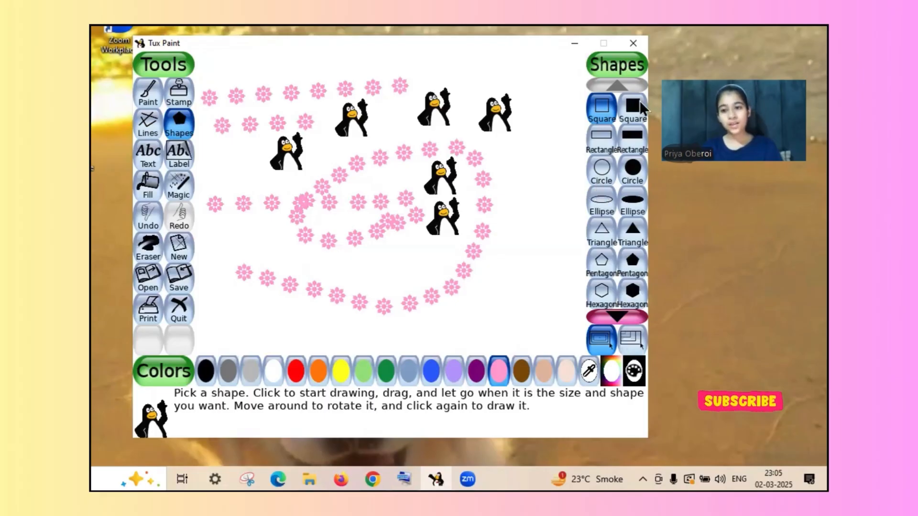
pyautogui.click(615, 308)
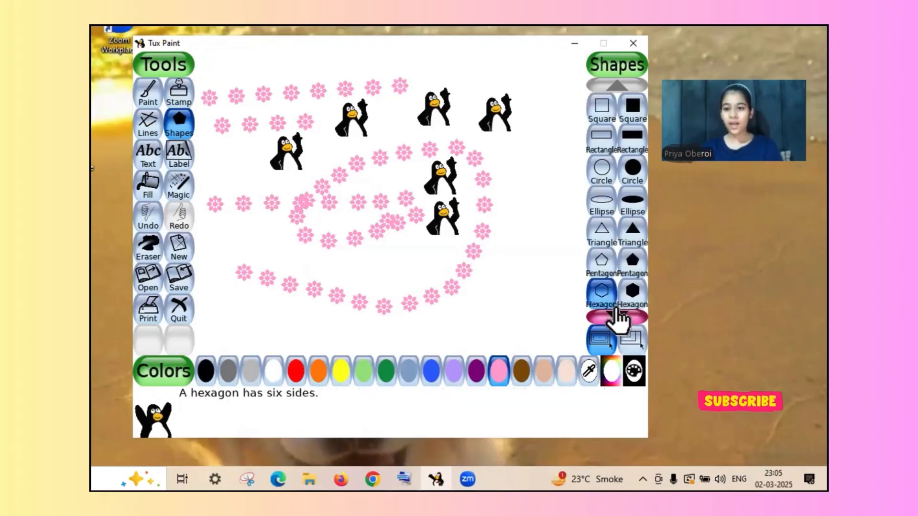
pyautogui.click(617, 321)
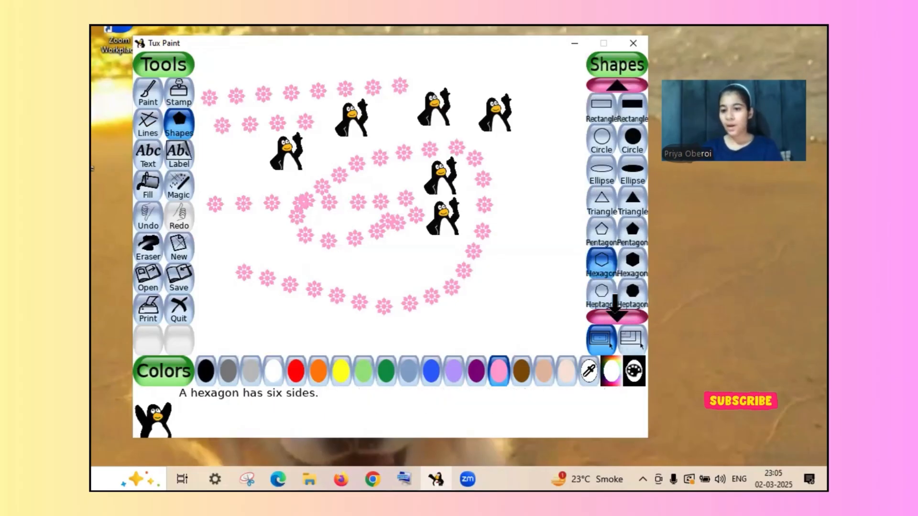
pyautogui.click(616, 317)
pyautogui.click(616, 316)
pyautogui.click(616, 316)
pyautogui.click(616, 316)
pyautogui.click(617, 316)
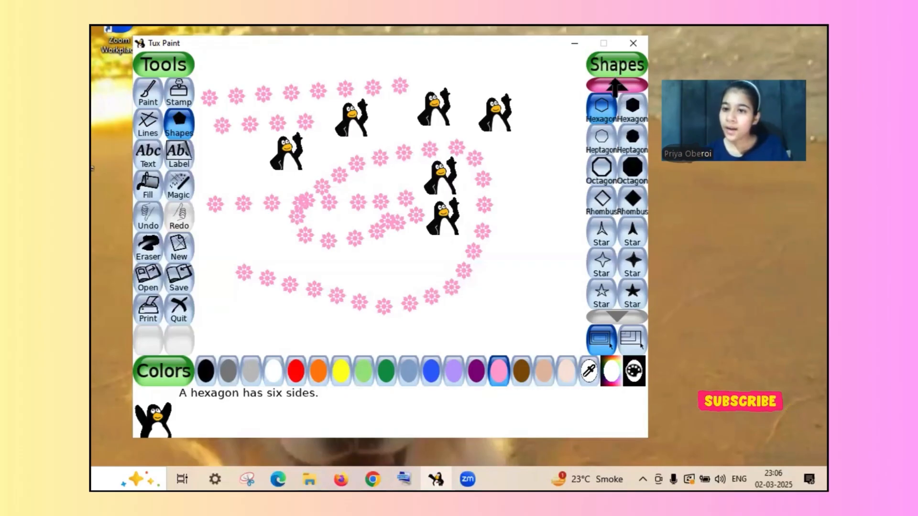
pyautogui.click(615, 86)
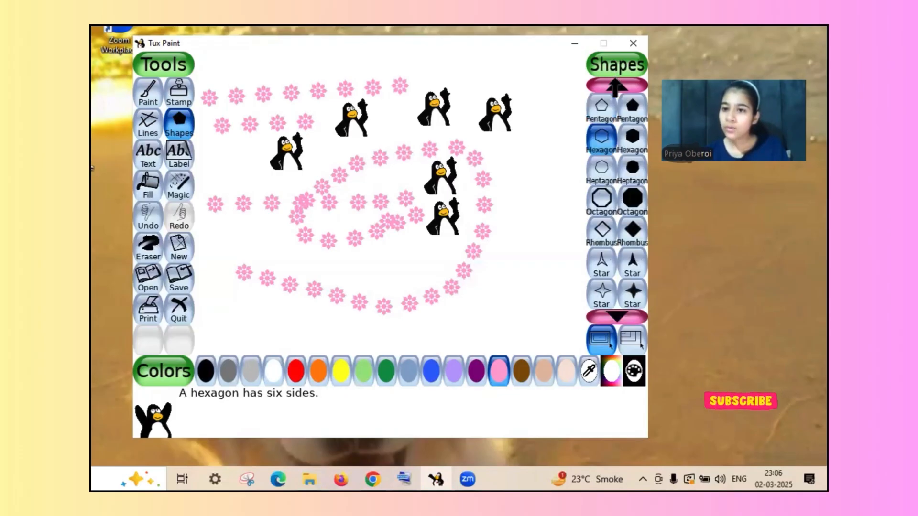
pyautogui.click(615, 85)
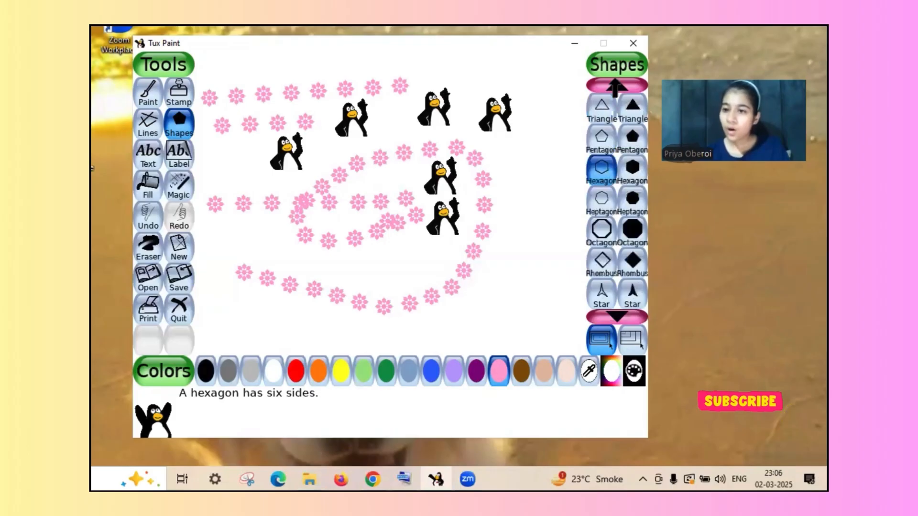
pyautogui.click(615, 85)
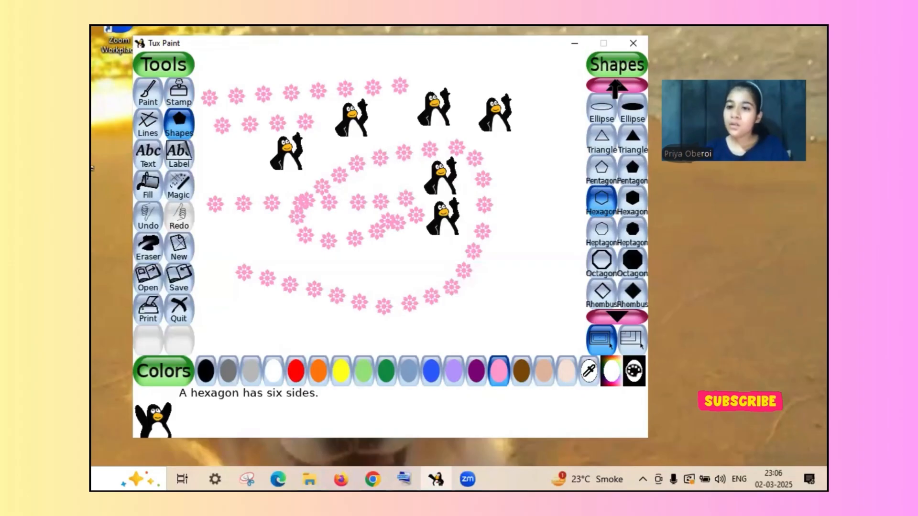
pyautogui.click(615, 85)
pyautogui.click(615, 85)
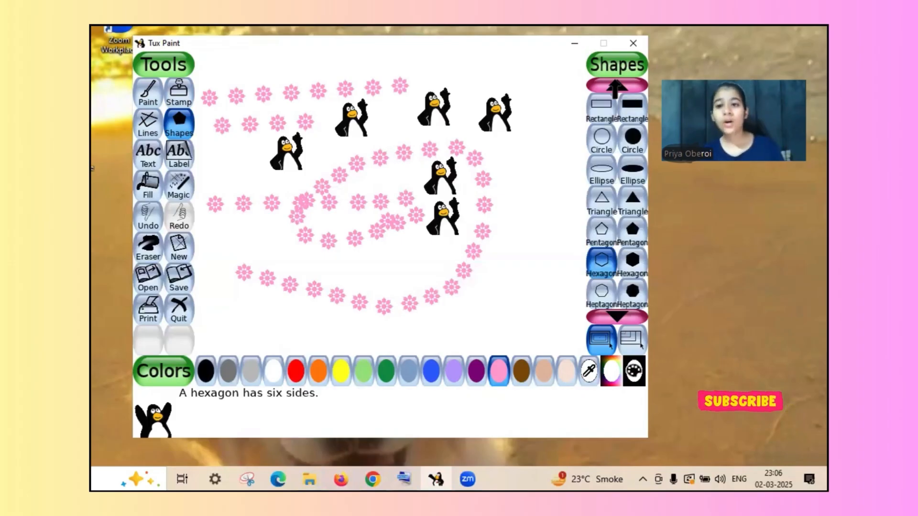
pyautogui.click(617, 86)
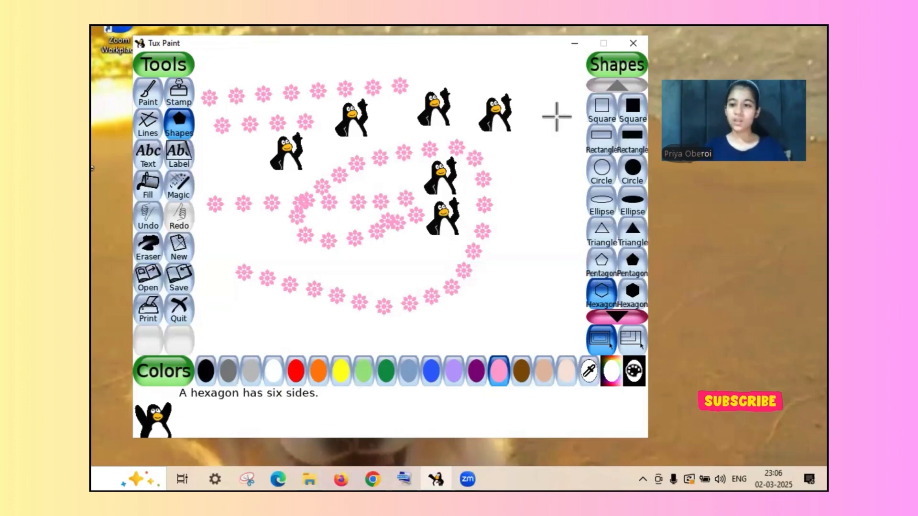
# - Draw a large pink outlined circle on the canvas's right side and a small one inside its upper part
pyautogui.click(601, 172)
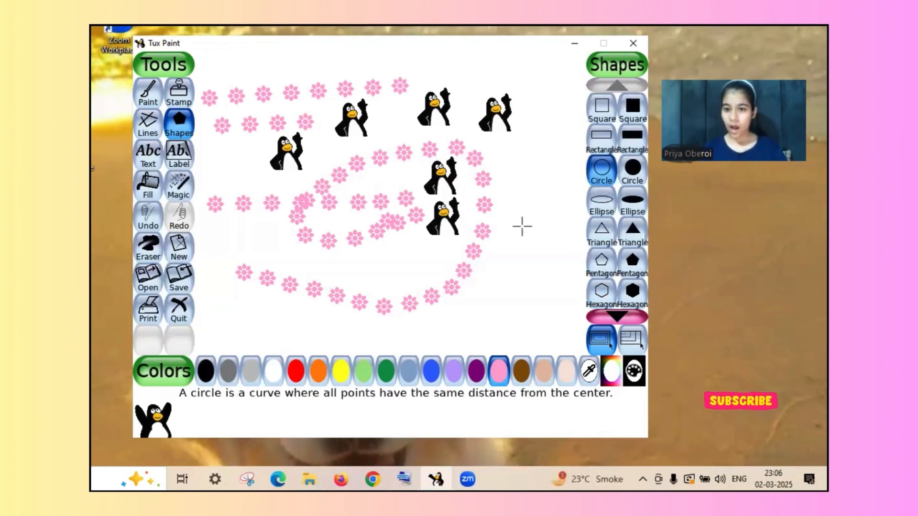
pyautogui.moveTo(523, 226)
pyautogui.mouseDown()
pyautogui.moveTo(569, 191)
pyautogui.moveTo(523, 125)
pyautogui.mouseUp()
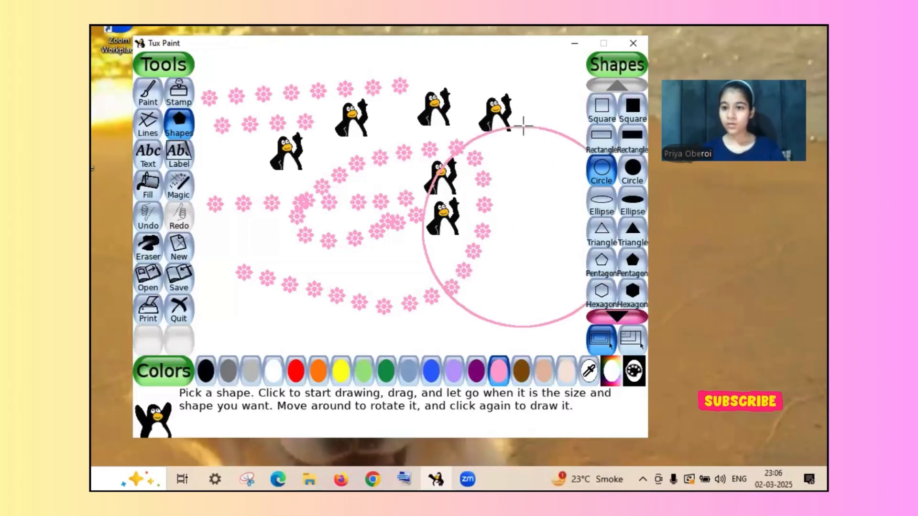
pyautogui.click(527, 152)
# - Choose the filled circle shape, save the current drawing, and start a new one with a pale peach background
pyautogui.click(626, 172)
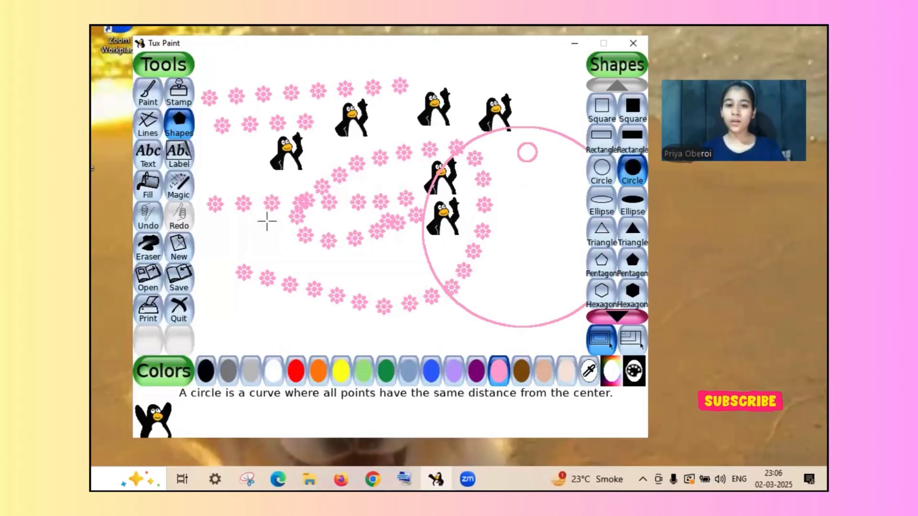
pyautogui.click(177, 289)
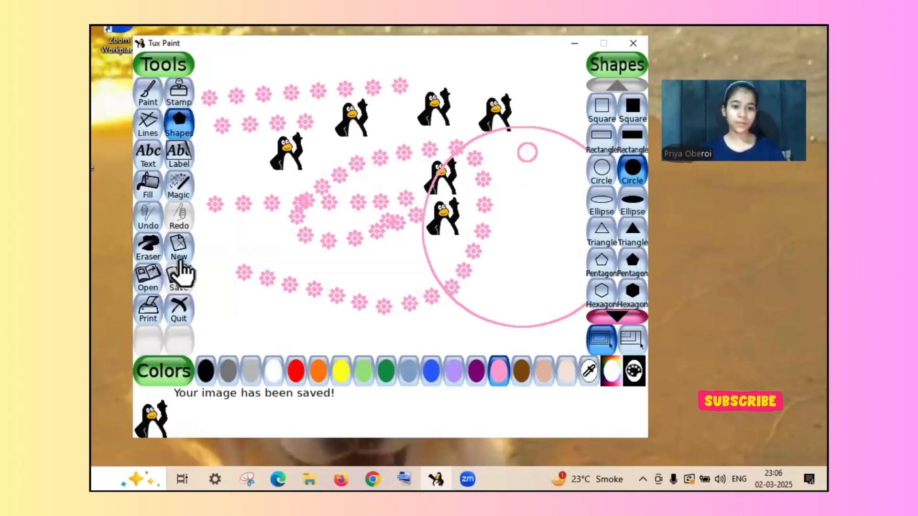
pyautogui.click(179, 248)
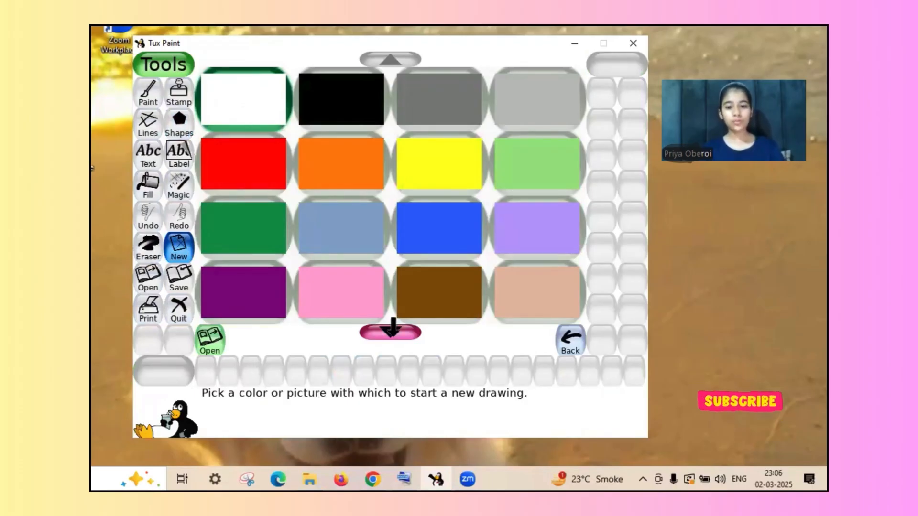
pyautogui.click(393, 330)
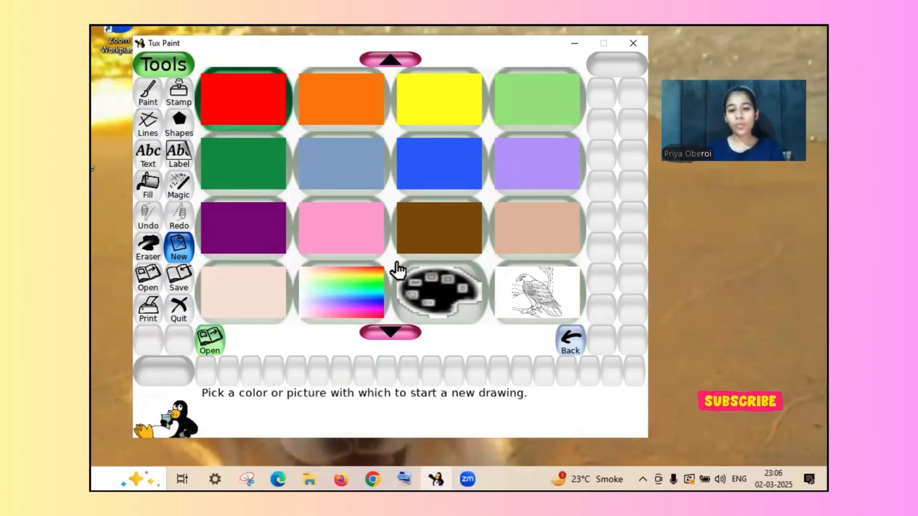
pyautogui.click(347, 308)
pyautogui.click(347, 304)
pyautogui.click(347, 301)
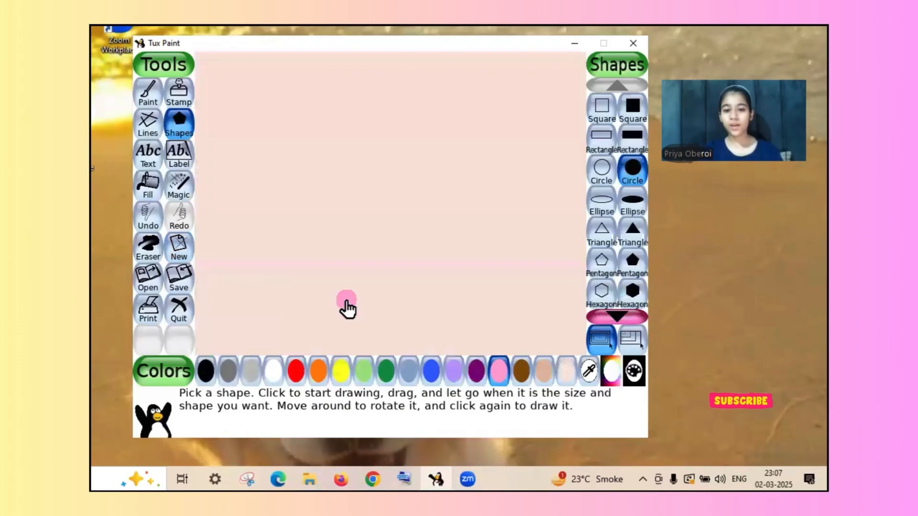
# - Cover the whole peach canvas with large overlapping filled pink circles
pyautogui.moveTo(305, 241); pyautogui.dragTo(557, 193)
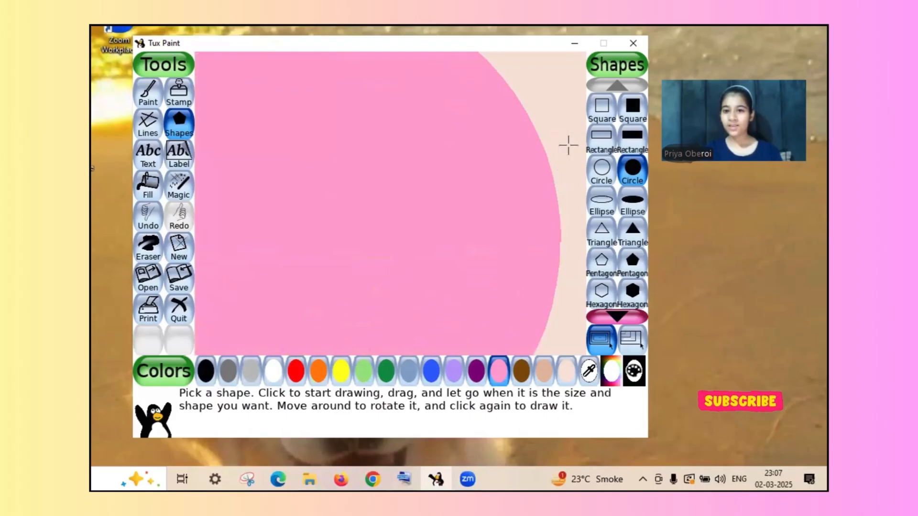
pyautogui.moveTo(568, 145); pyautogui.dragTo(423, 296)
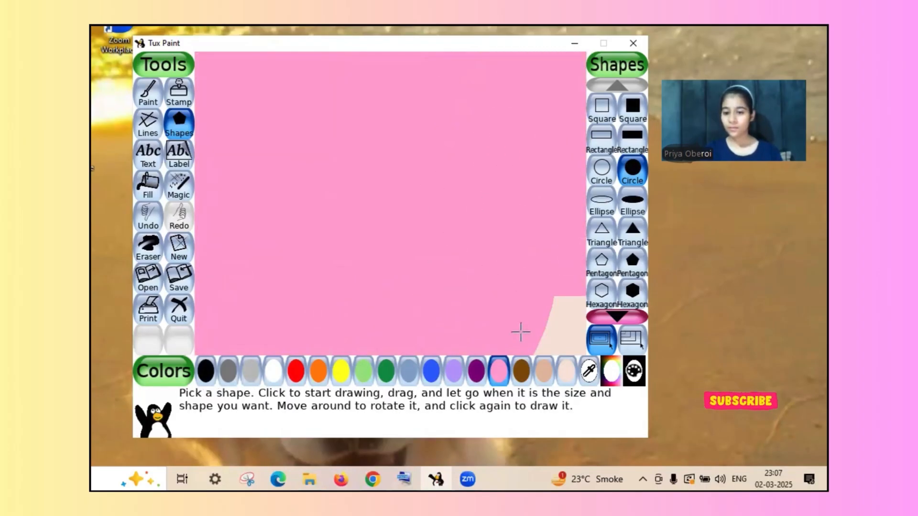
pyautogui.moveTo(520, 332); pyautogui.dragTo(629, 340)
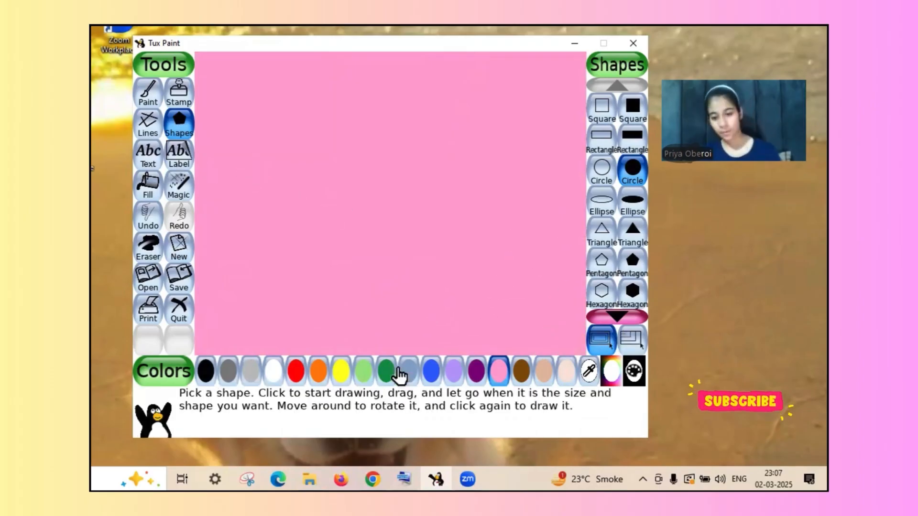
# - Draw a very large filled orange circle on the canvas's left half, with a tiny and a medium-large one overlapping its right edge
pyautogui.click(313, 376)
pyautogui.moveTo(215, 199); pyautogui.dragTo(405, 149)
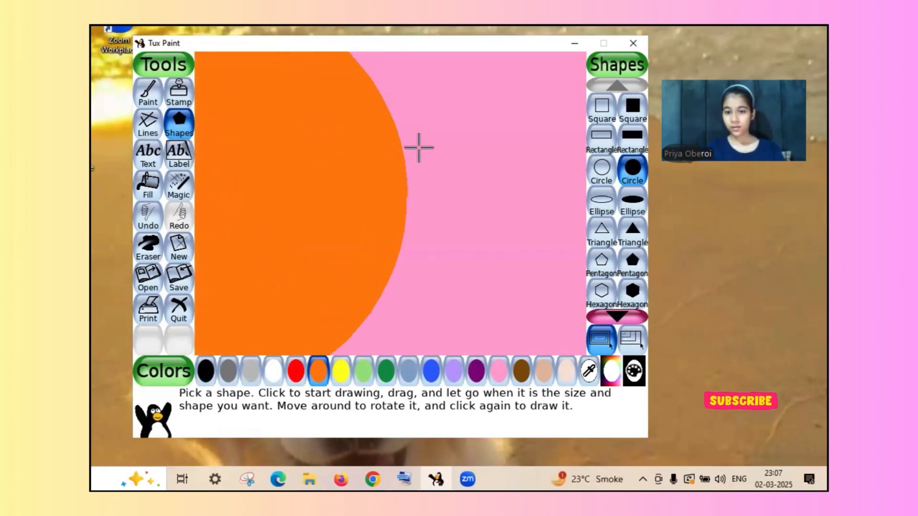
pyautogui.click(413, 143)
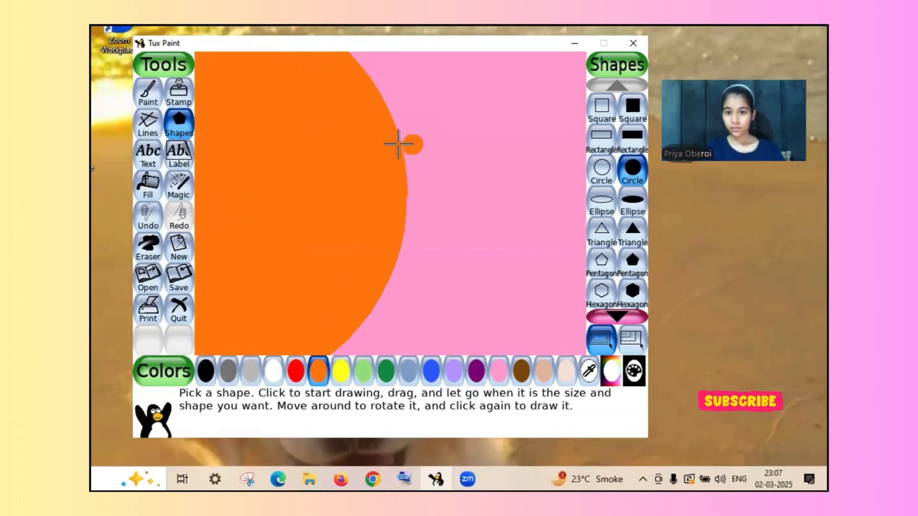
pyautogui.moveTo(391, 169)
pyautogui.mouseDown()
pyautogui.moveTo(426, 156)
pyautogui.moveTo(471, 104)
pyautogui.moveTo(477, 64)
pyautogui.mouseUp()
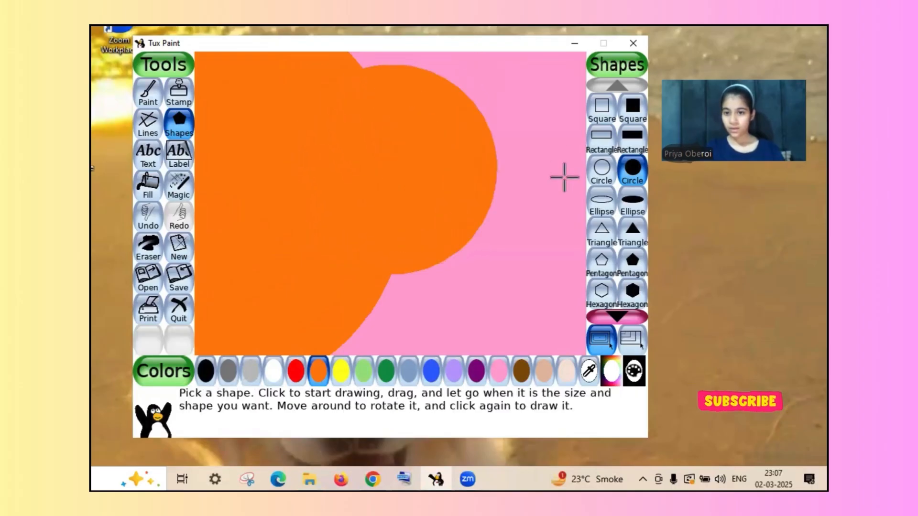
# - Add more filled orange circles: one large at the canvas's lower right, one medium at the upper right, and four small ones in the pink gaps
pyautogui.moveTo(531, 284); pyautogui.dragTo(578, 337)
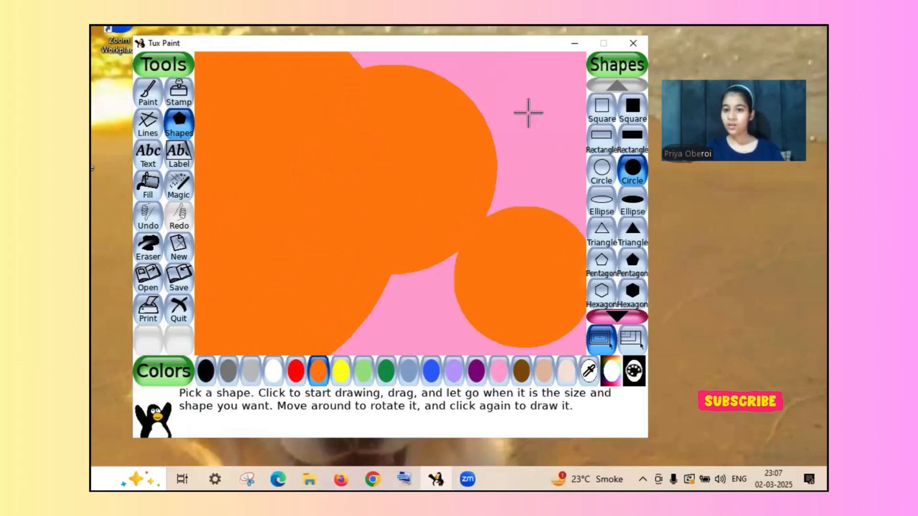
pyautogui.moveTo(528, 112); pyautogui.dragTo(558, 117)
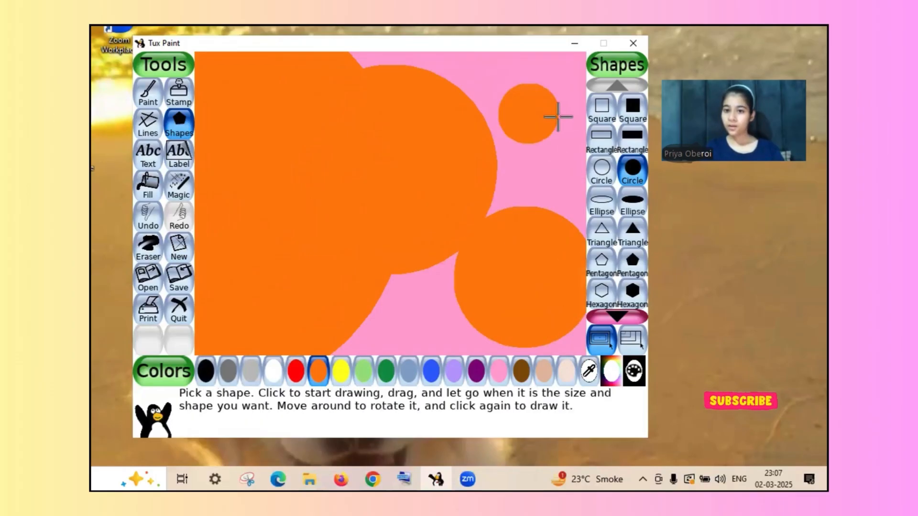
pyautogui.moveTo(403, 338); pyautogui.dragTo(403, 338)
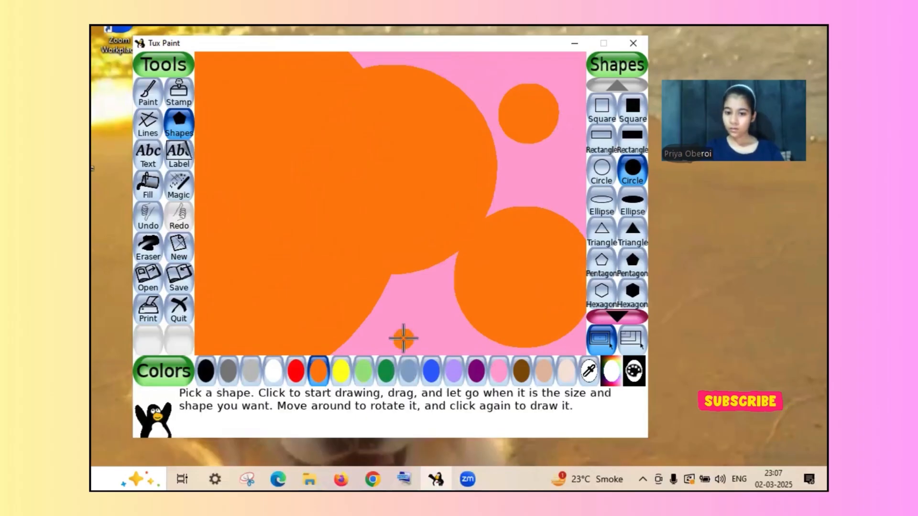
pyautogui.moveTo(558, 154); pyautogui.dragTo(559, 155)
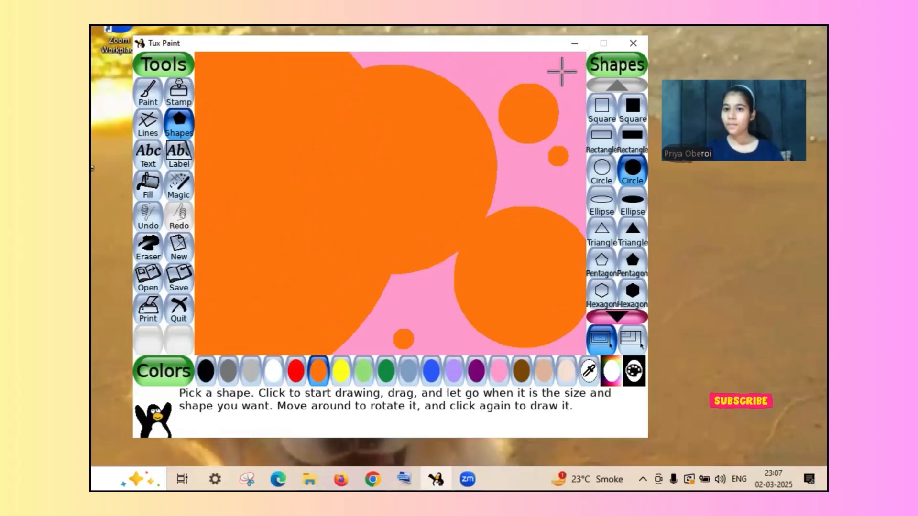
pyautogui.moveTo(562, 71); pyautogui.dragTo(493, 72)
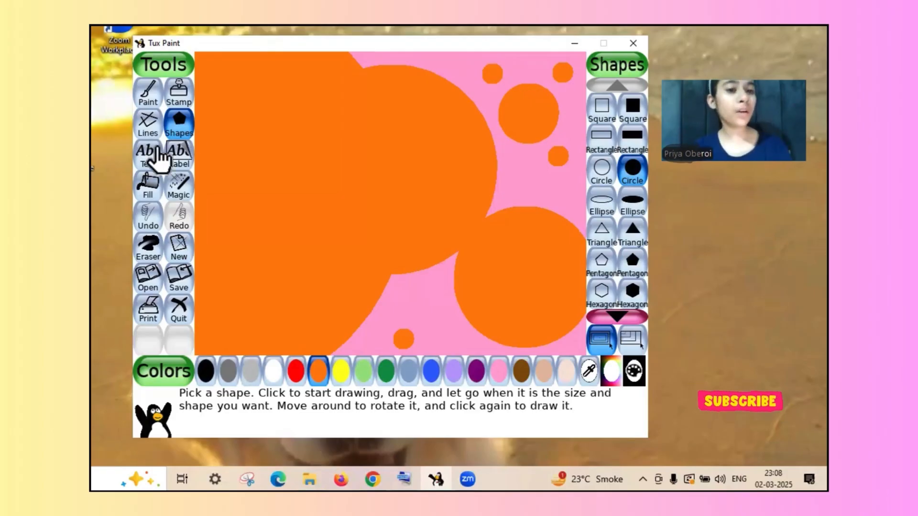
# - Erase all the pink and orange circles with the largest square eraser, back to the plain peach background
pyautogui.click(148, 246)
pyautogui.moveTo(275, 189)
pyautogui.mouseDown()
pyautogui.moveTo(473, 124)
pyautogui.moveTo(506, 153)
pyautogui.moveTo(215, 225)
pyautogui.mouseUp()
pyautogui.moveTo(152, 241)
pyautogui.mouseDown()
pyautogui.moveTo(535, 94)
pyautogui.moveTo(158, 243)
pyautogui.mouseUp()
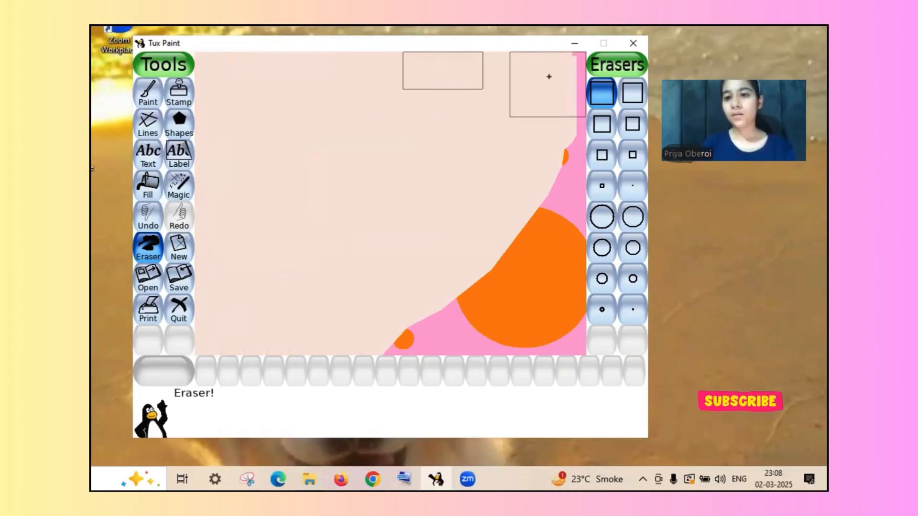
pyautogui.moveTo(548, 77)
pyautogui.mouseDown()
pyautogui.moveTo(563, 129)
pyautogui.moveTo(511, 282)
pyautogui.mouseUp()
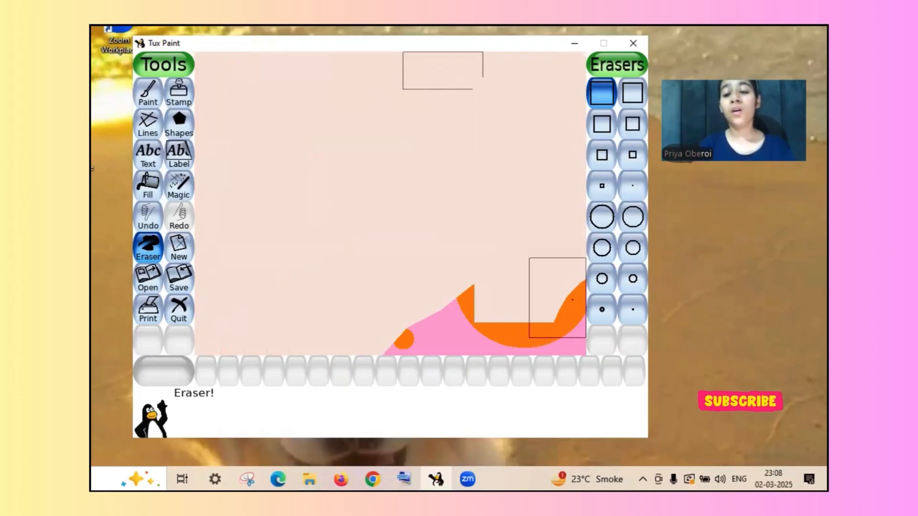
pyautogui.moveTo(559, 301)
pyautogui.mouseDown()
pyautogui.moveTo(571, 311)
pyautogui.moveTo(389, 328)
pyautogui.moveTo(564, 262)
pyautogui.moveTo(453, 329)
pyautogui.mouseUp()
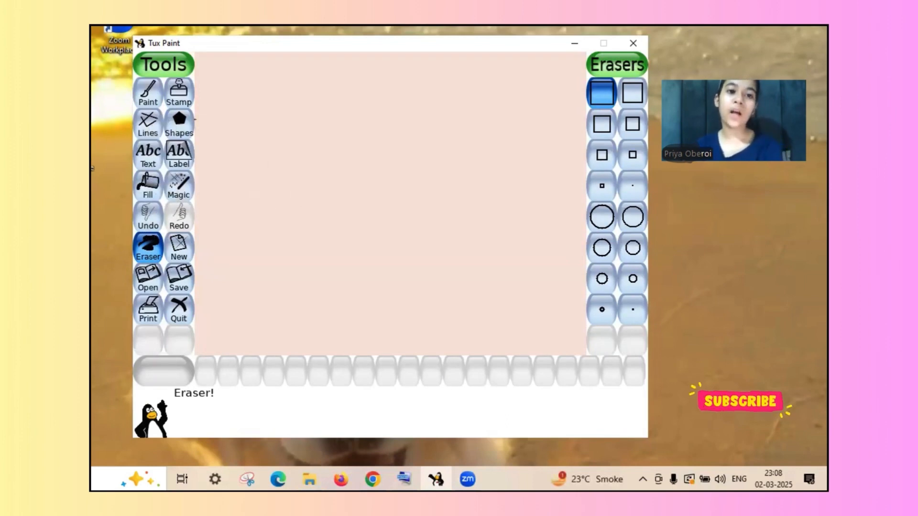
# - Draw a filled orange circle in the canvas's upper-left area and erase it completely with the largest square eraser
pyautogui.click(187, 133)
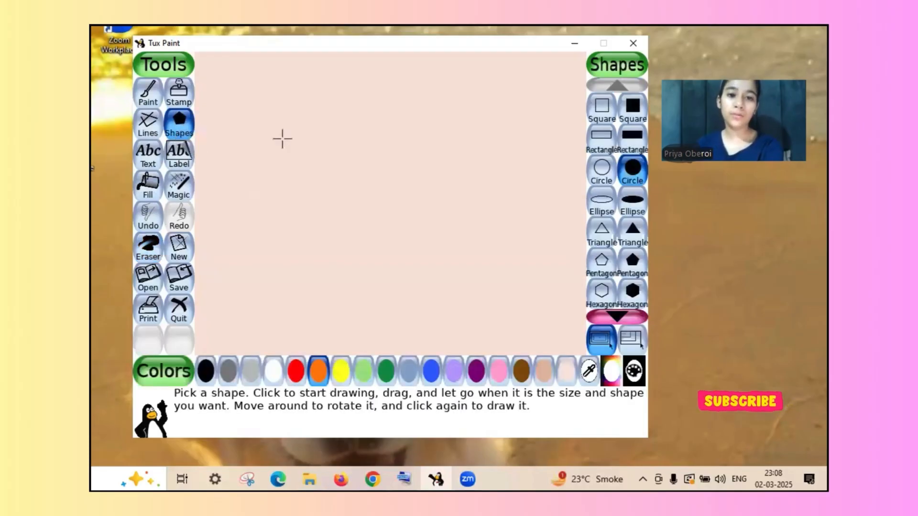
pyautogui.moveTo(282, 138); pyautogui.dragTo(326, 149)
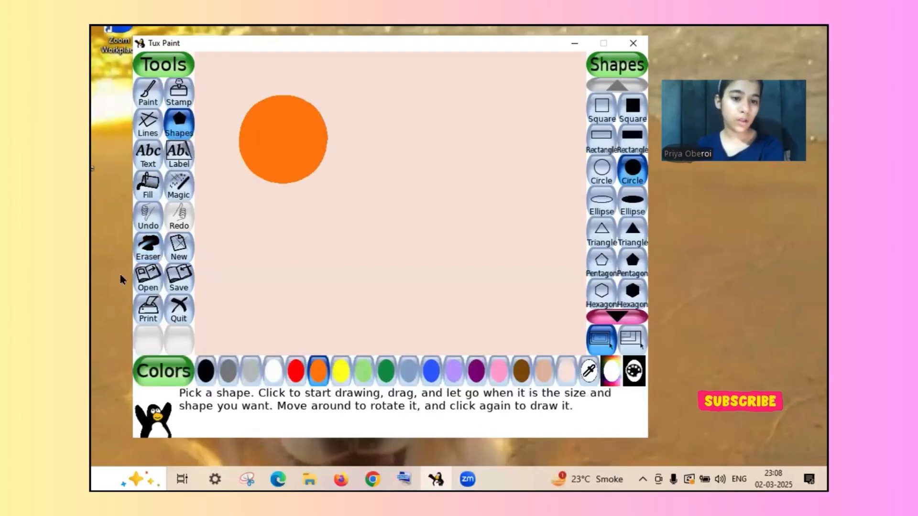
pyautogui.click(150, 248)
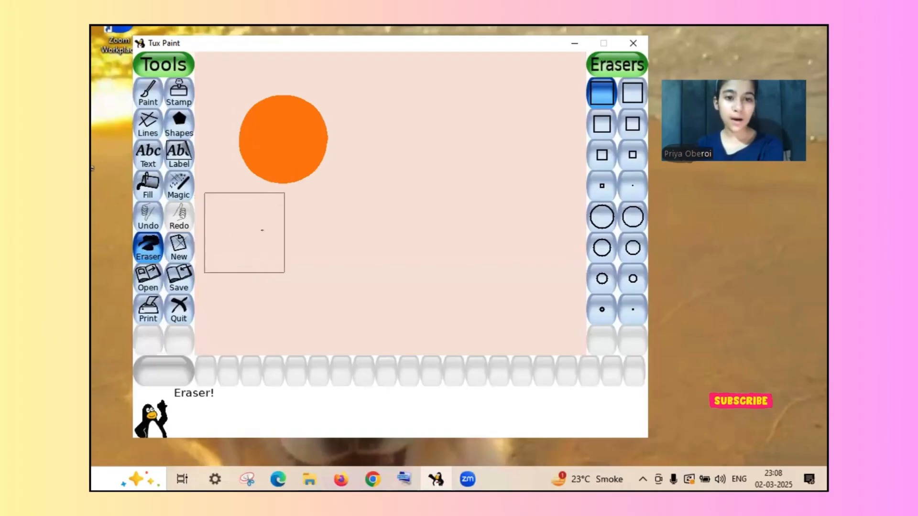
pyautogui.click(271, 210)
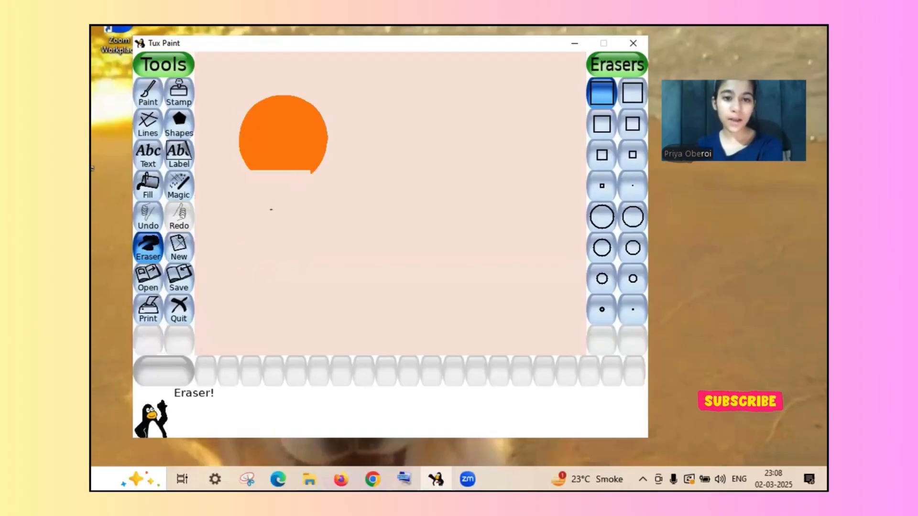
pyautogui.click(294, 160)
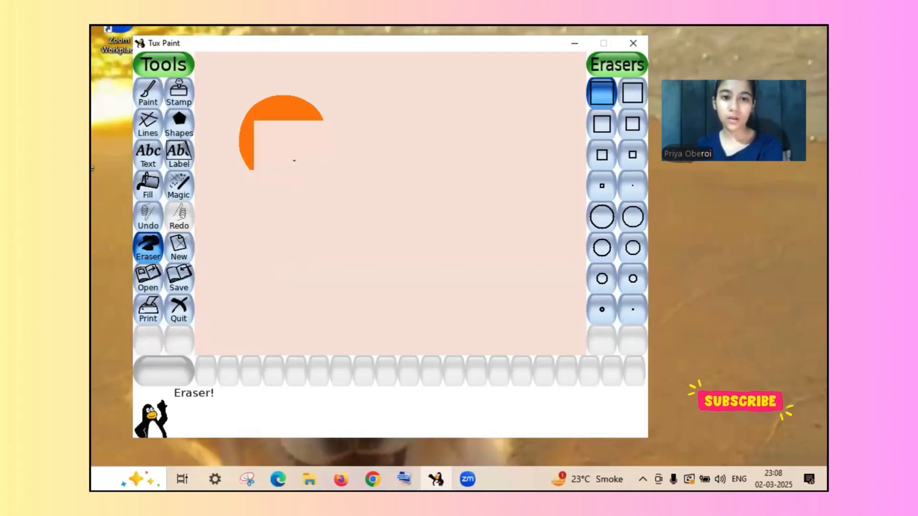
pyautogui.click(296, 87)
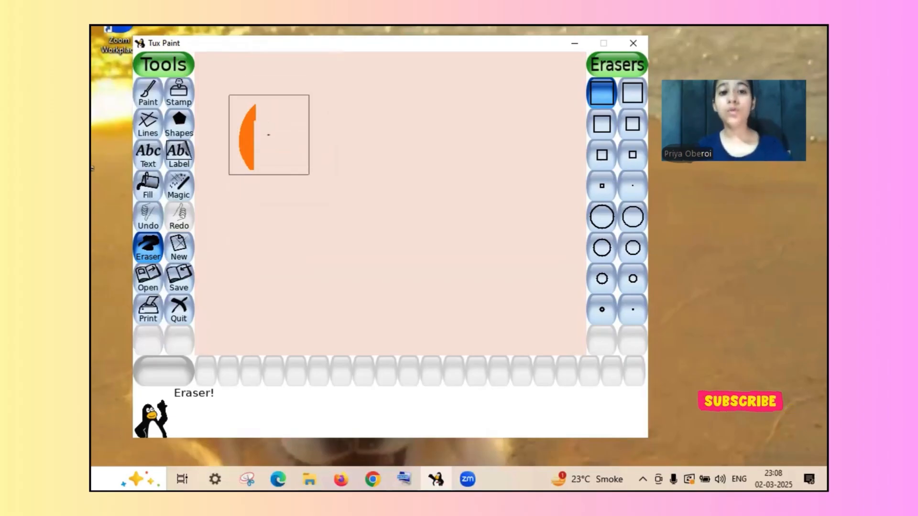
pyautogui.click(268, 135)
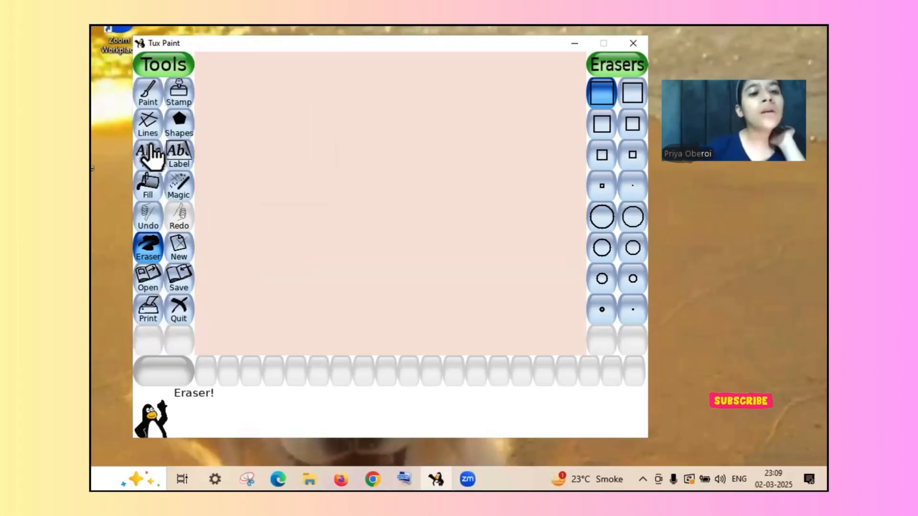
# - Write a first name as orange text in the upper-left part of the canvas
pyautogui.click(148, 161)
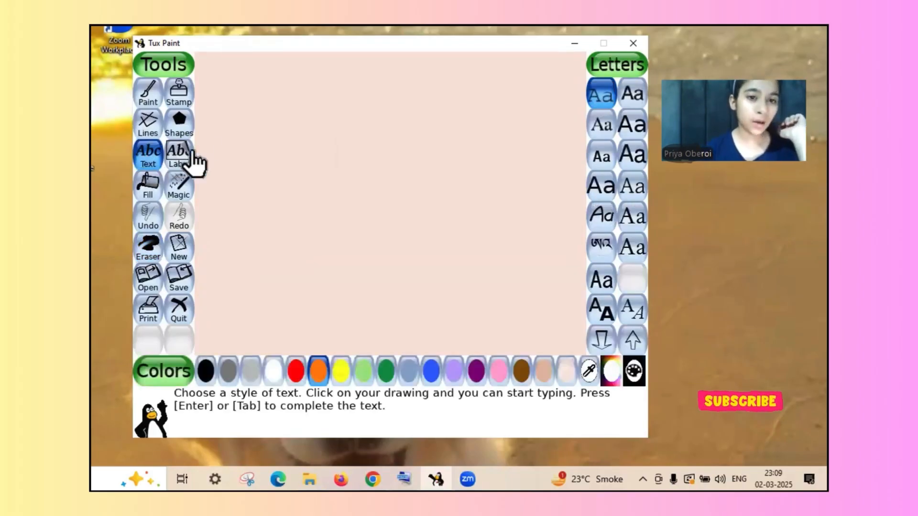
pyautogui.click(225, 148)
pyautogui.write('esh')
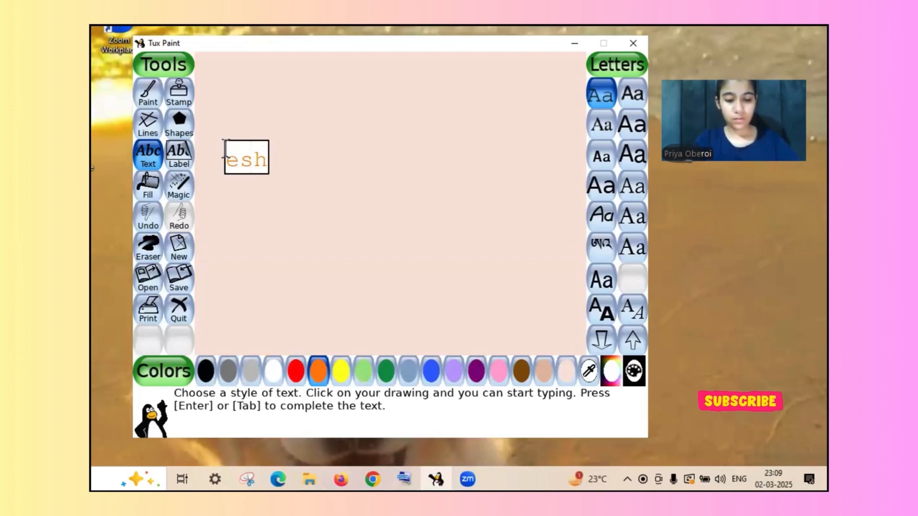
pyautogui.write('ani')
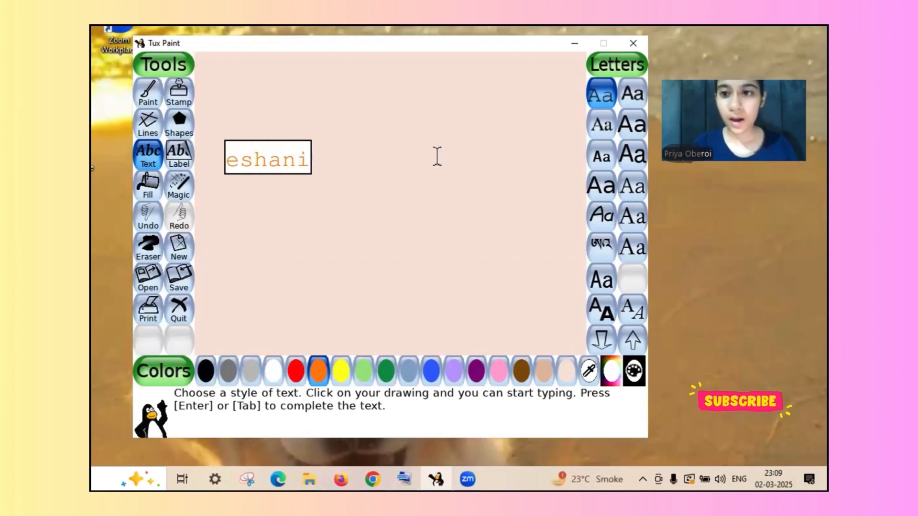
# - Change the name text to the plain sans-serif font beside the current one and reposition it on the canvas's upper-left area
pyautogui.click(632, 91)
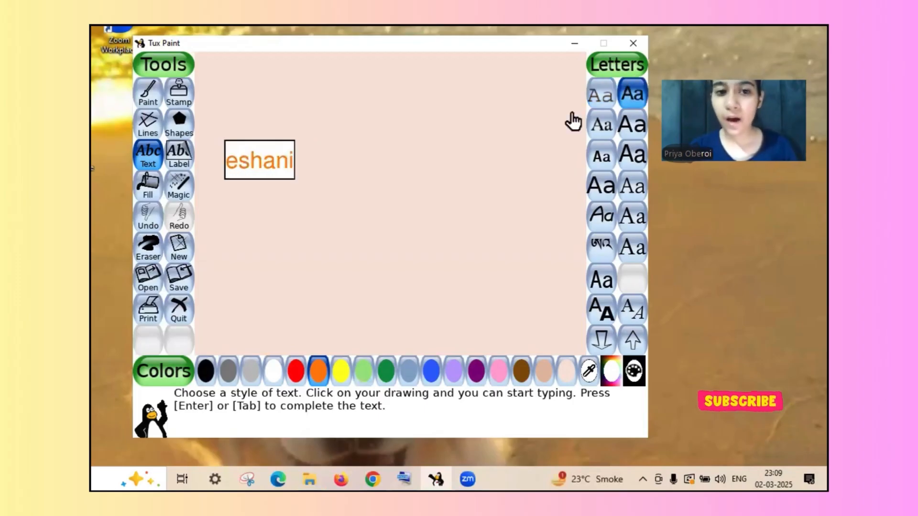
pyautogui.click(379, 177)
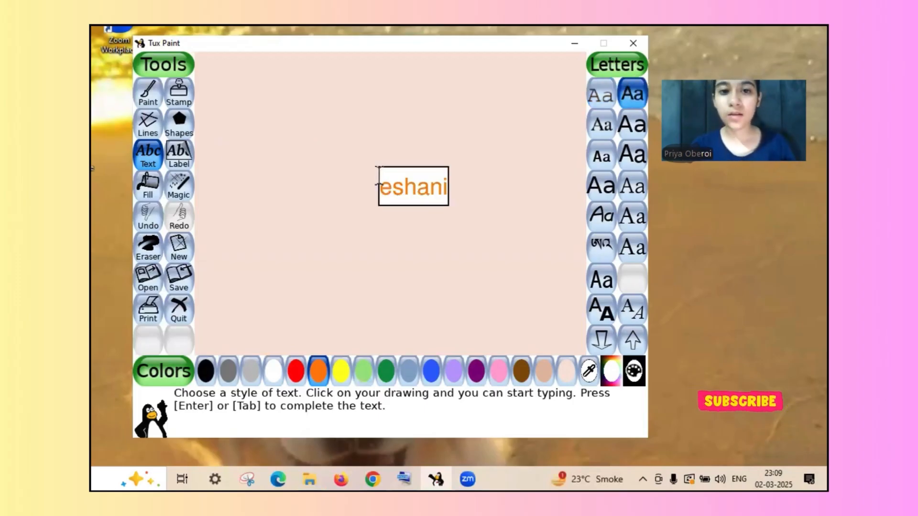
pyautogui.click(274, 143)
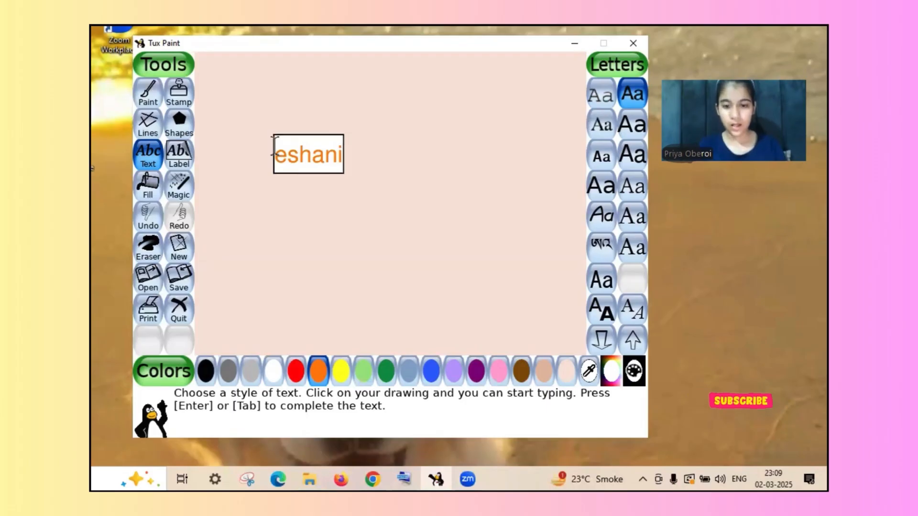
# - Open the On-Screen Keyboard and move the name text to the canvas's upper middle
pyautogui.click(407, 478)
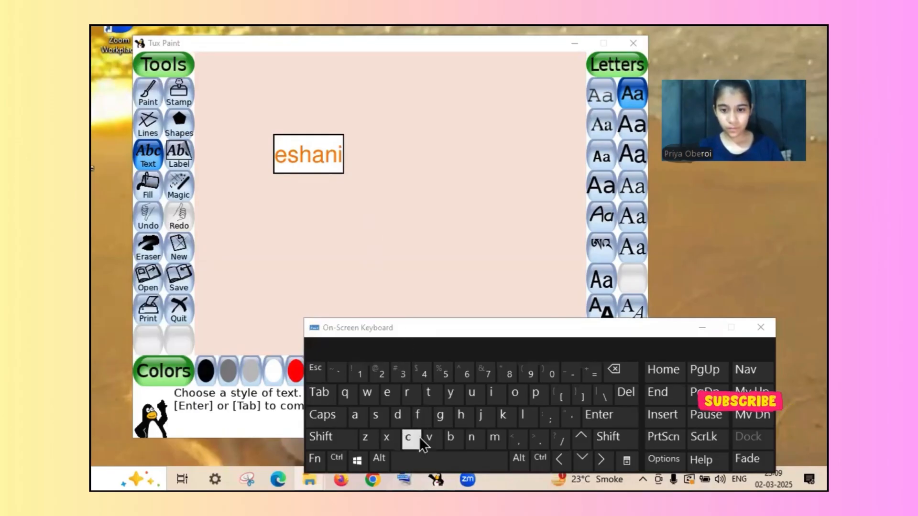
pyautogui.click(420, 461)
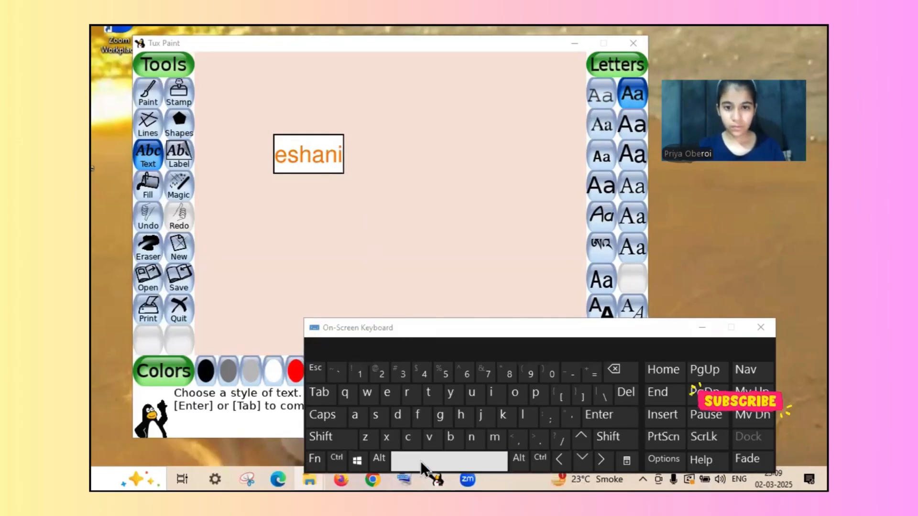
pyautogui.click(354, 145)
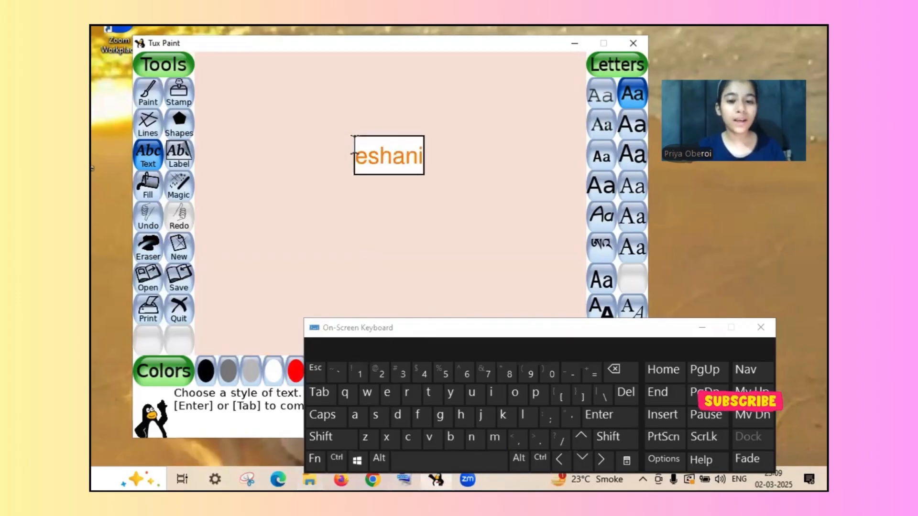
# - Move the name text to the canvas's upper-left area and extend it with "and" plus a second first name
pyautogui.click(444, 454)
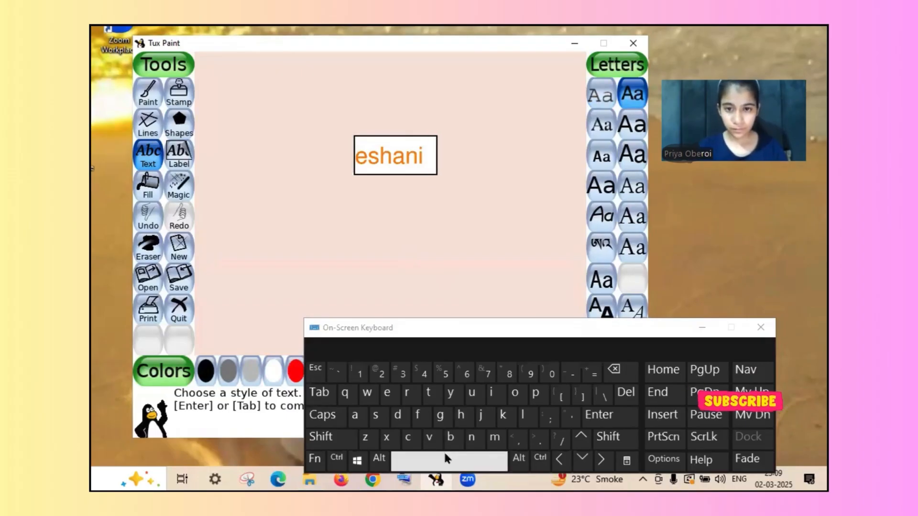
pyautogui.click(465, 231)
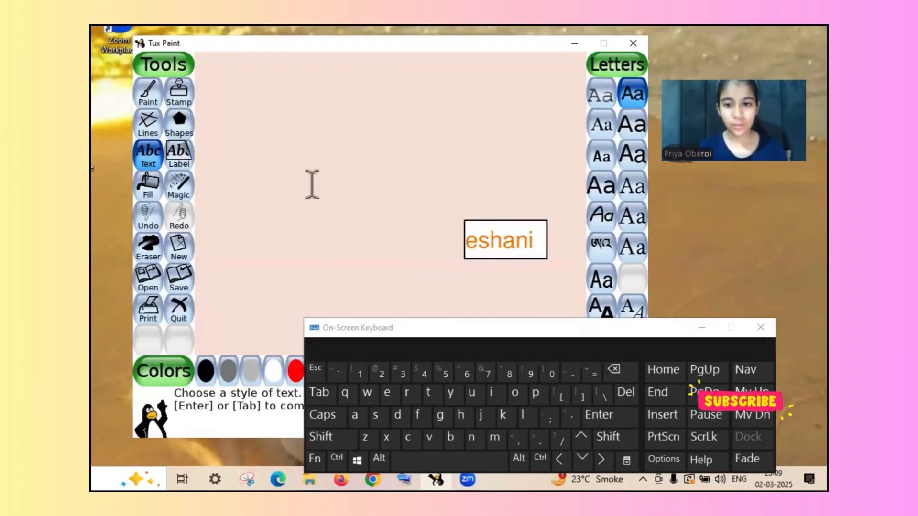
pyautogui.click(215, 144)
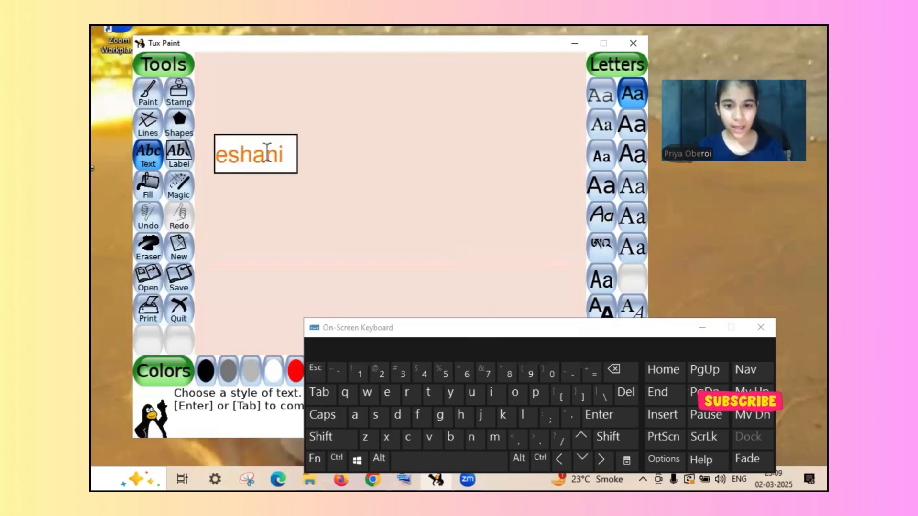
pyautogui.write('a')
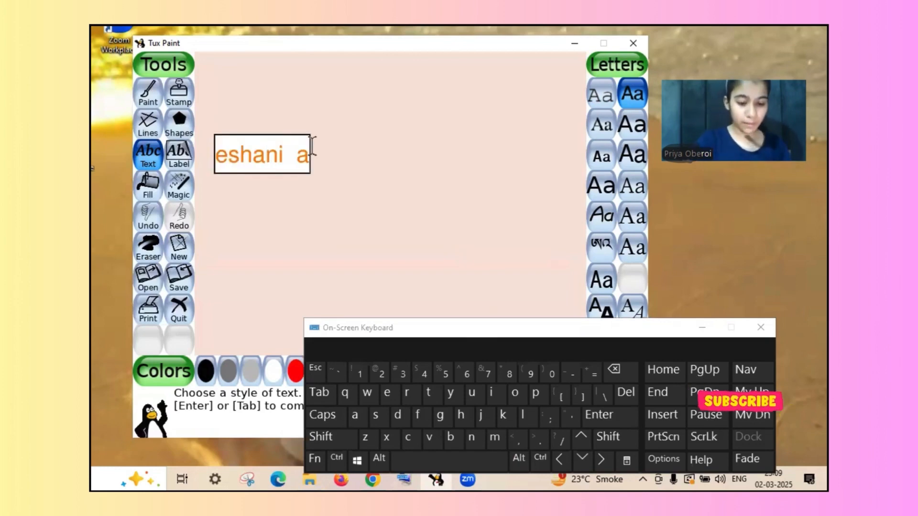
pyautogui.write('hd')
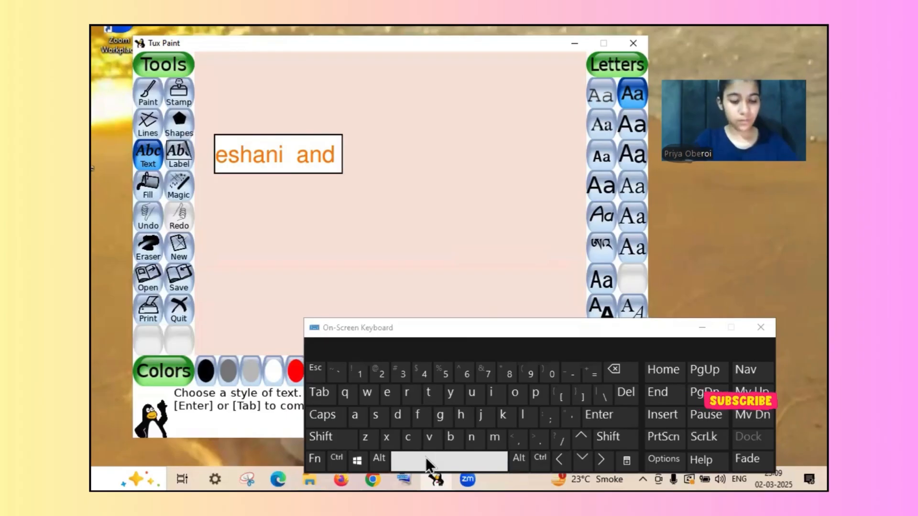
pyautogui.write('d')
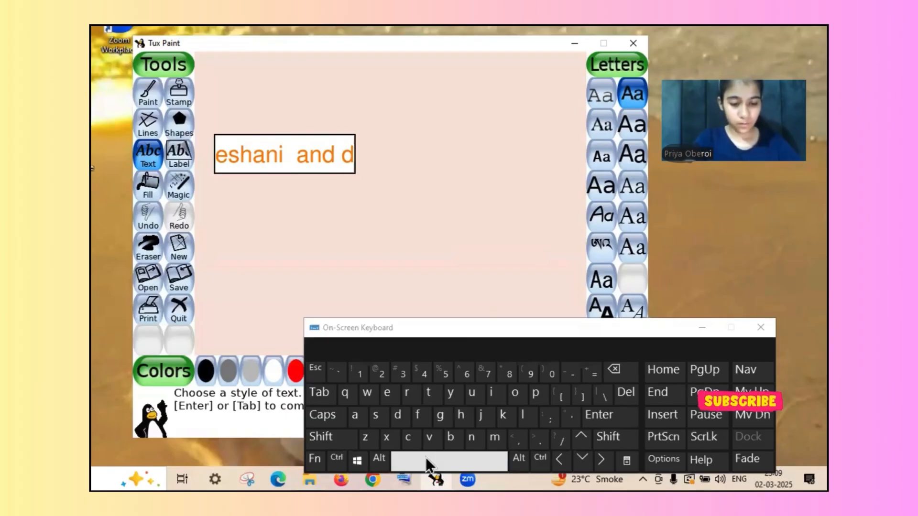
pyautogui.write('e')
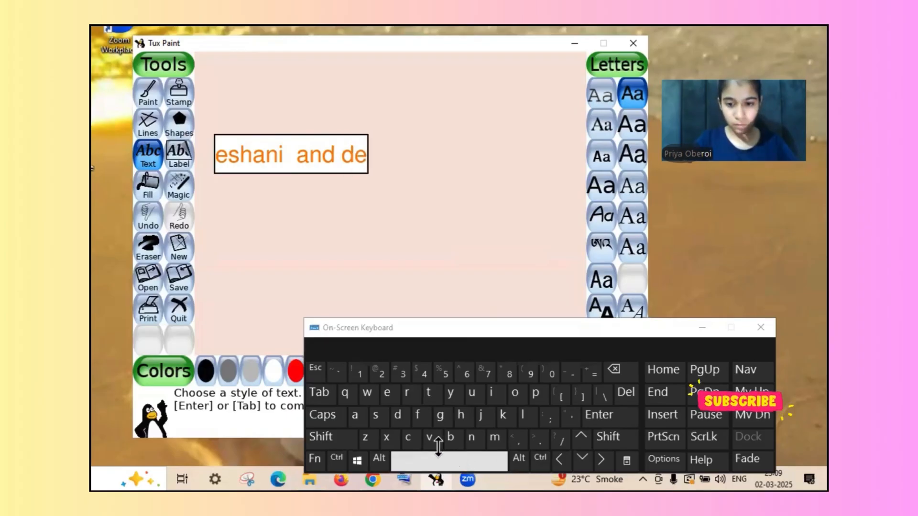
pyautogui.click(431, 438)
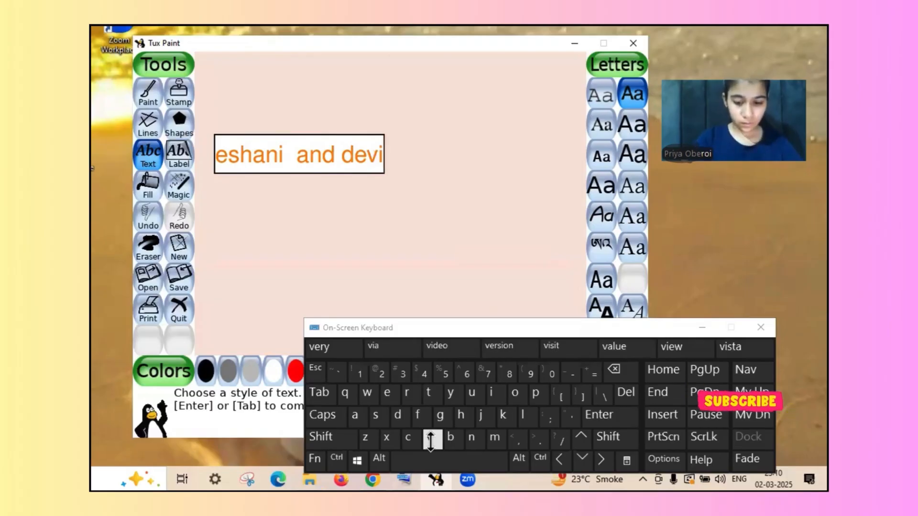
pyautogui.write('ka')
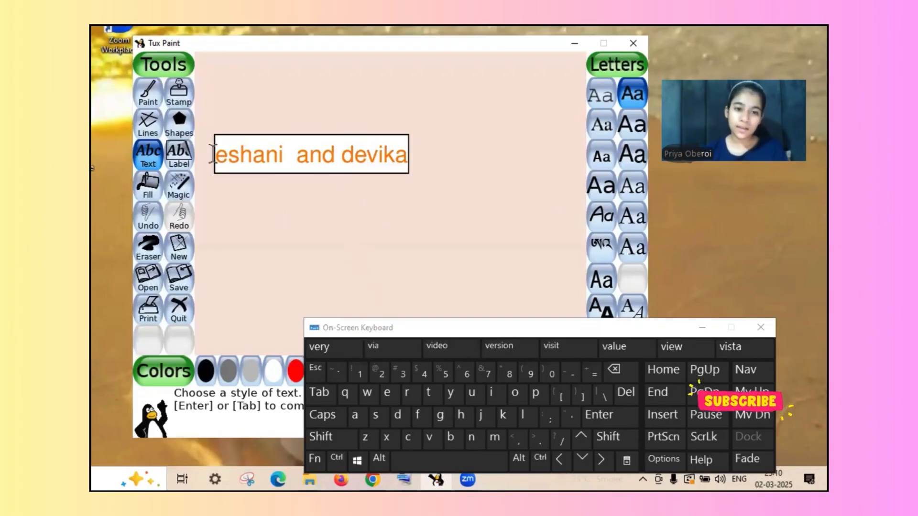
# - With the Label tool and the slanted handwriting-style font, write "aeryuertyui" below the names text
pyautogui.click(195, 156)
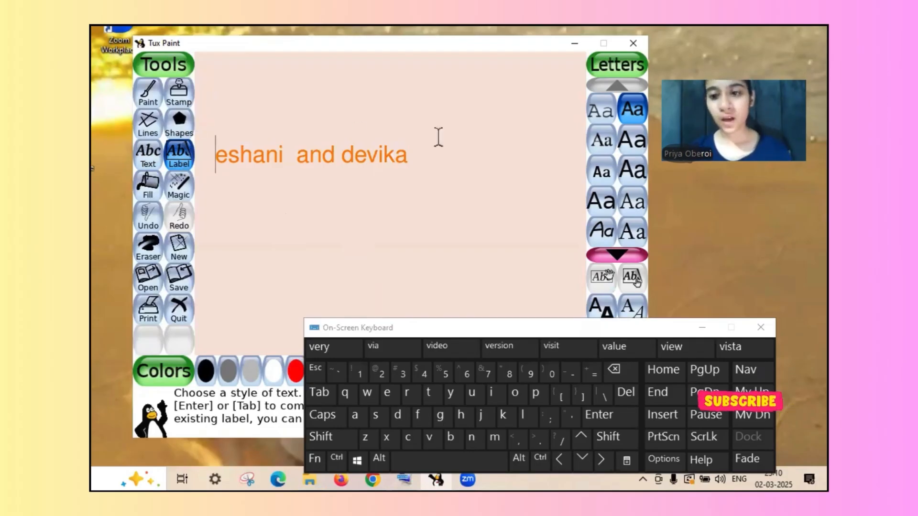
pyautogui.click(595, 243)
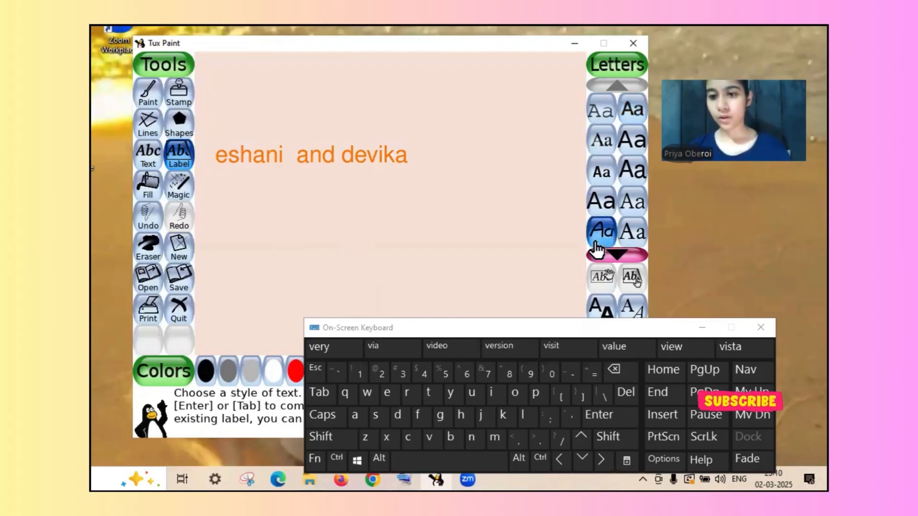
pyautogui.click(303, 213)
pyautogui.write('ae')
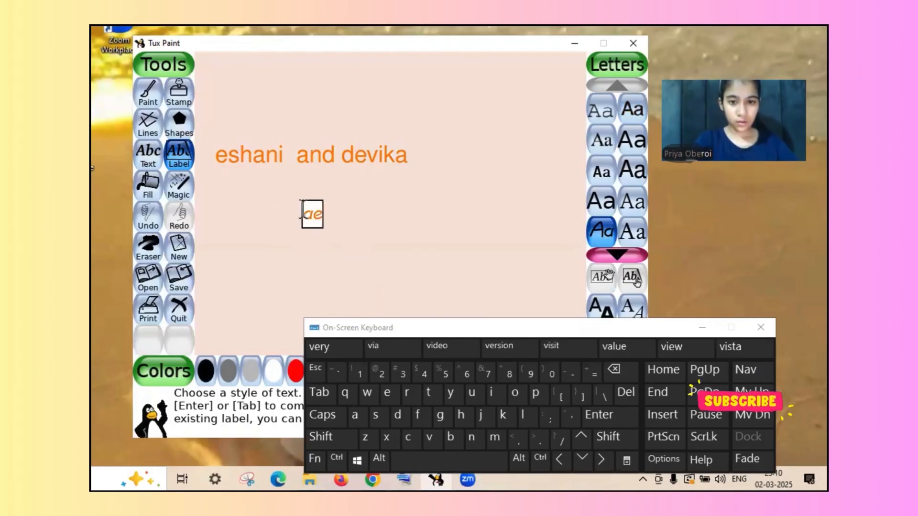
pyautogui.write('ryuertyui')
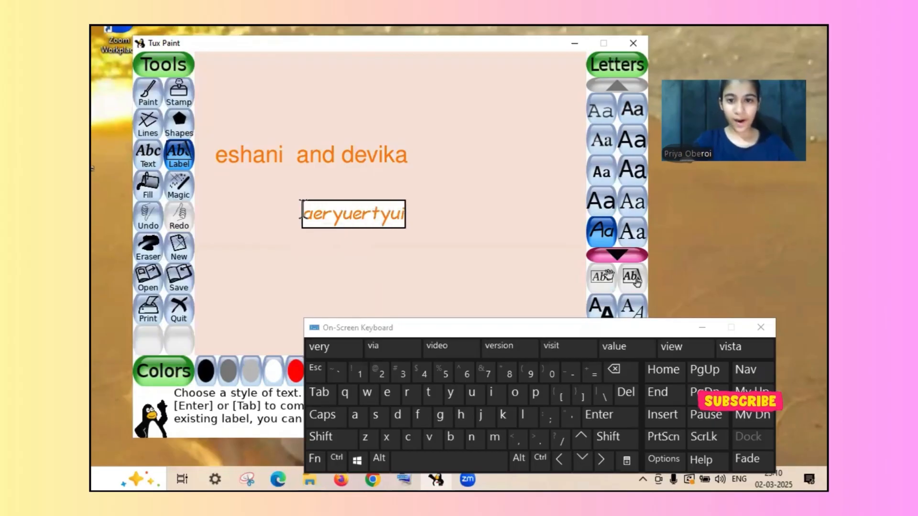
# - Replace the label's text with the capitalised first name and place the label just after the names text
pyautogui.press('BackSpace')
pyautogui.press('BackSpace')
pyautogui.press('BackSpace')
pyautogui.press('BackSpace')
pyautogui.press('BackSpace')
pyautogui.press('BackSpace')
pyautogui.press('BackSpace')
pyautogui.press('BackSpace')
pyautogui.press('BackSpace')
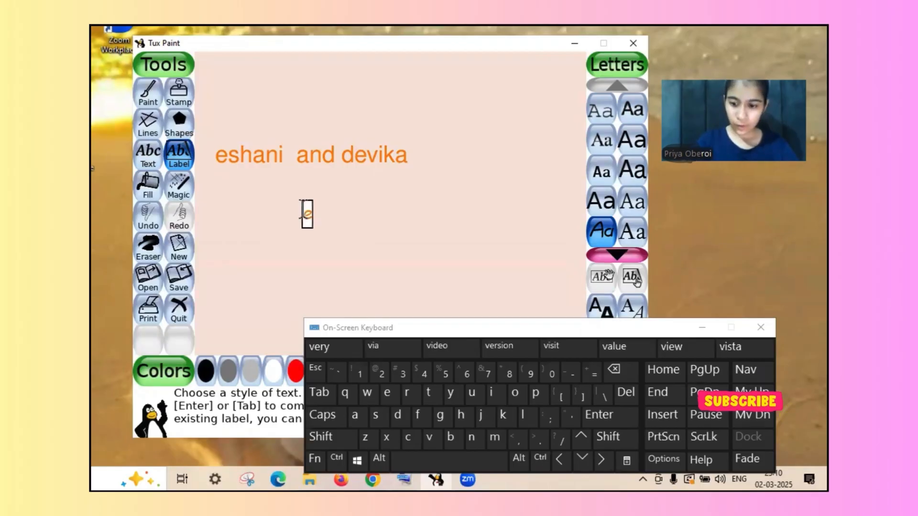
pyautogui.press('BackSpace')
pyautogui.press('capslock')
pyautogui.write('E')
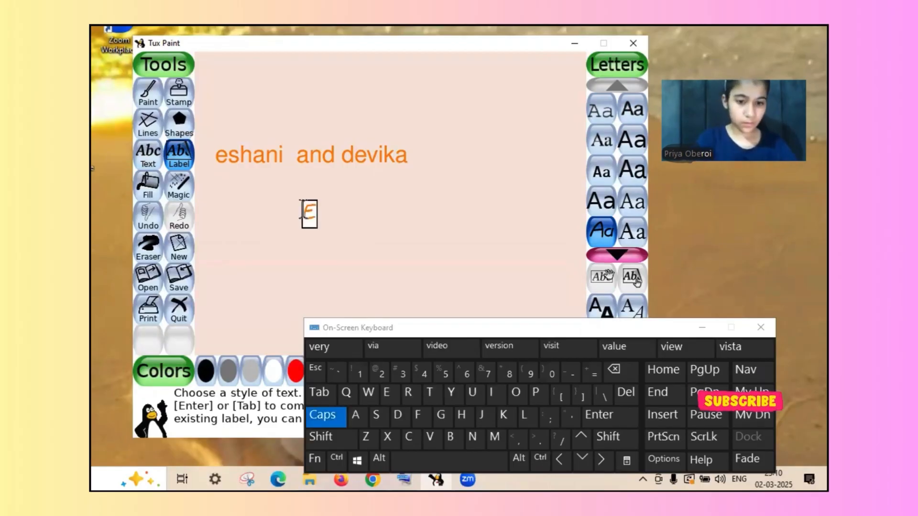
pyautogui.press('capslock')
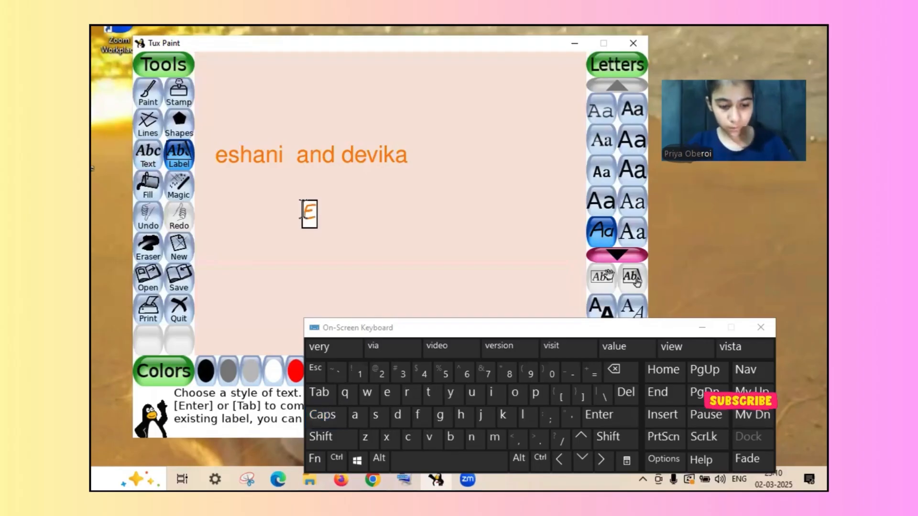
pyautogui.write('sha')
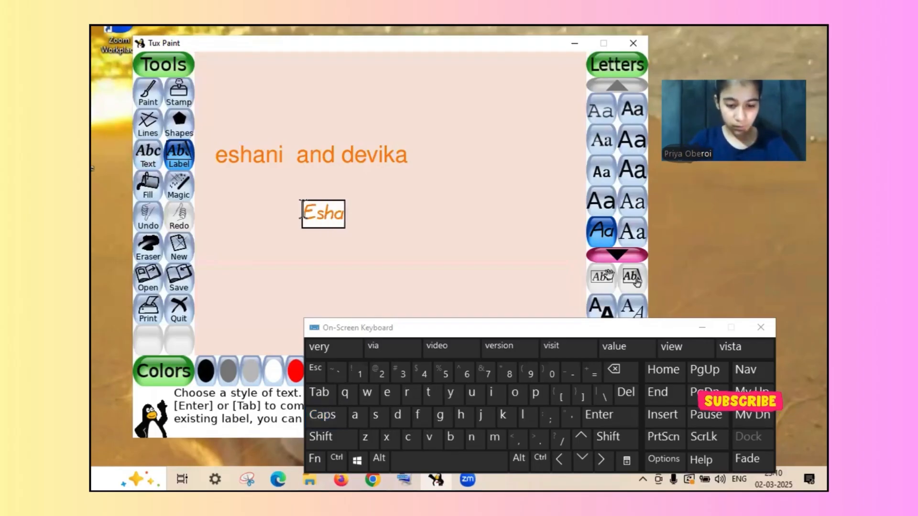
pyautogui.write('ni')
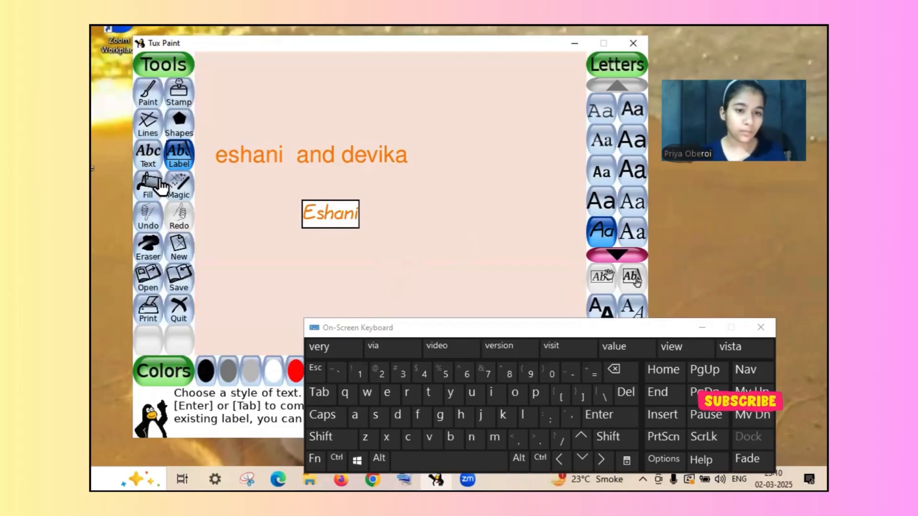
pyautogui.click(419, 159)
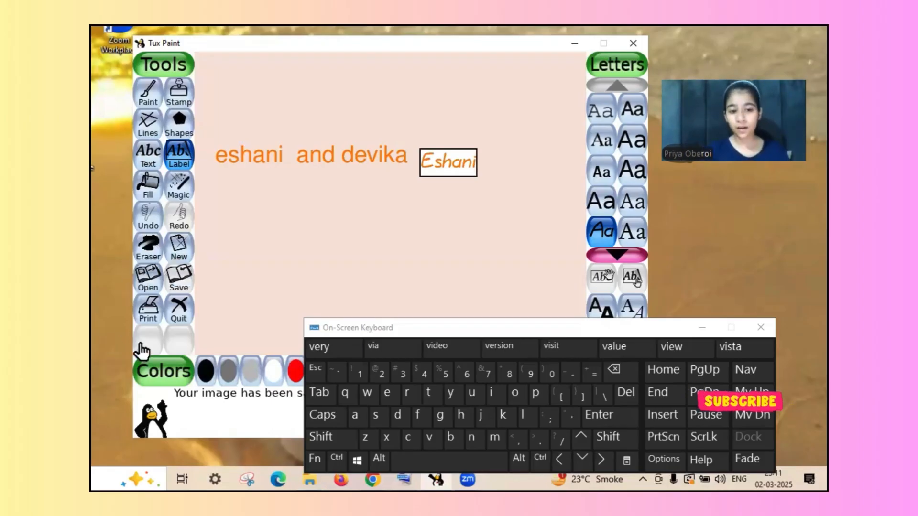
# - Open the print settings for the current picture and leave them without printing
pyautogui.click(145, 316)
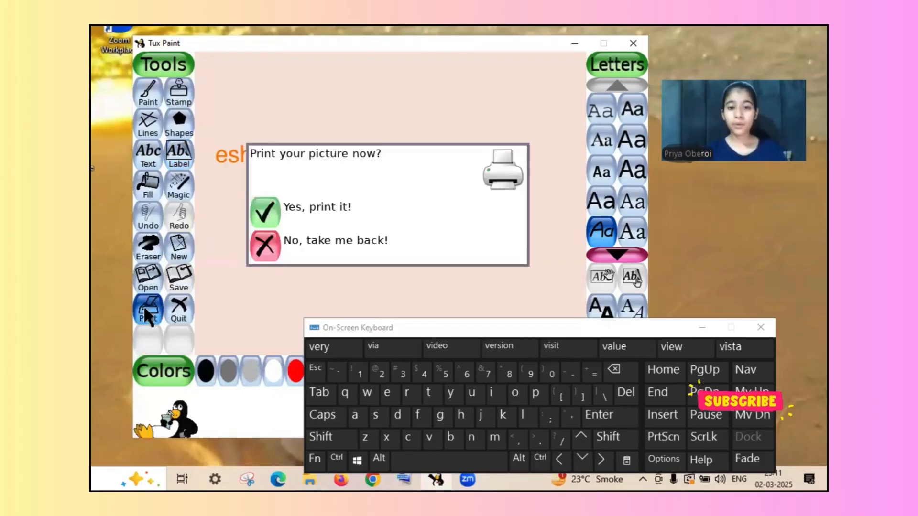
pyautogui.click(268, 216)
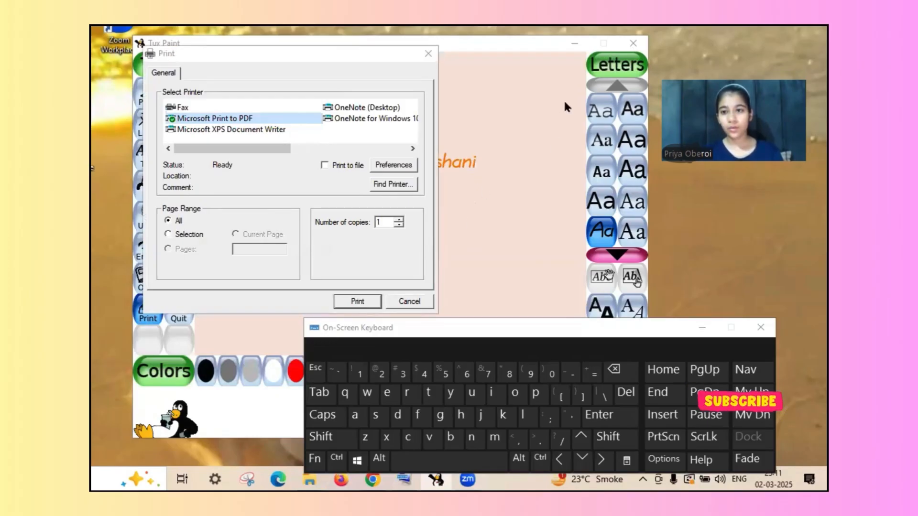
pyautogui.click(409, 302)
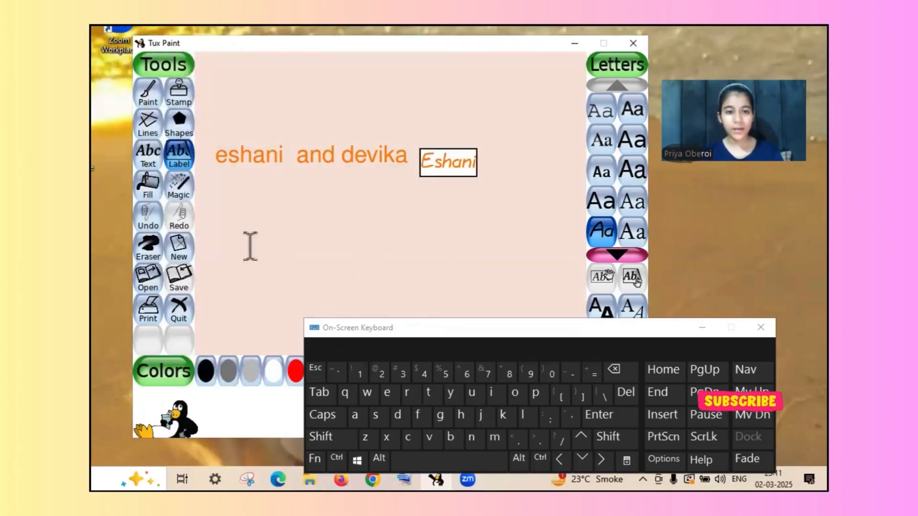
# - Open the saved palm-tree sunset drawing and switch to the Paint tool
pyautogui.click(147, 288)
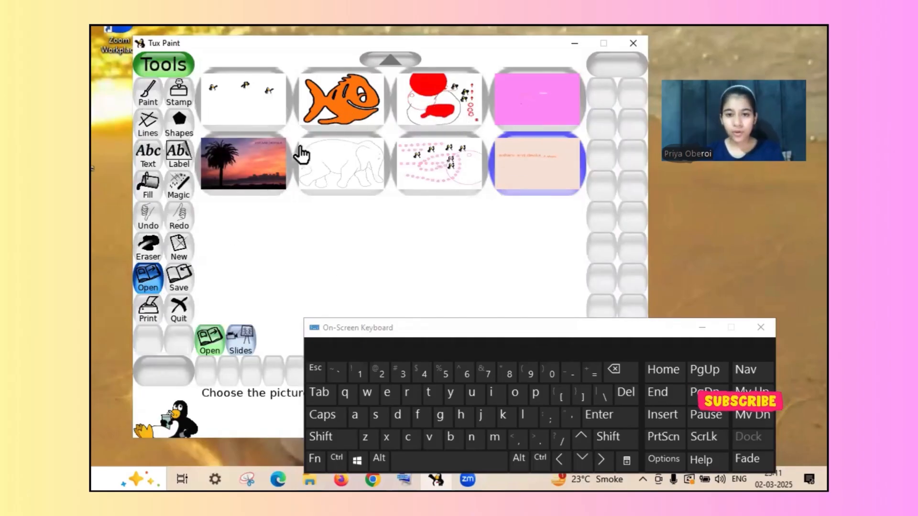
pyautogui.click(267, 168)
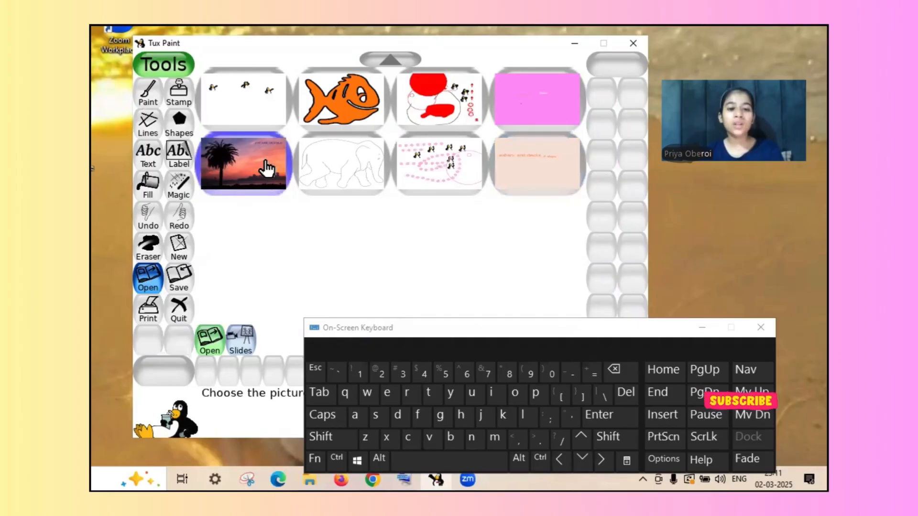
pyautogui.click(267, 169)
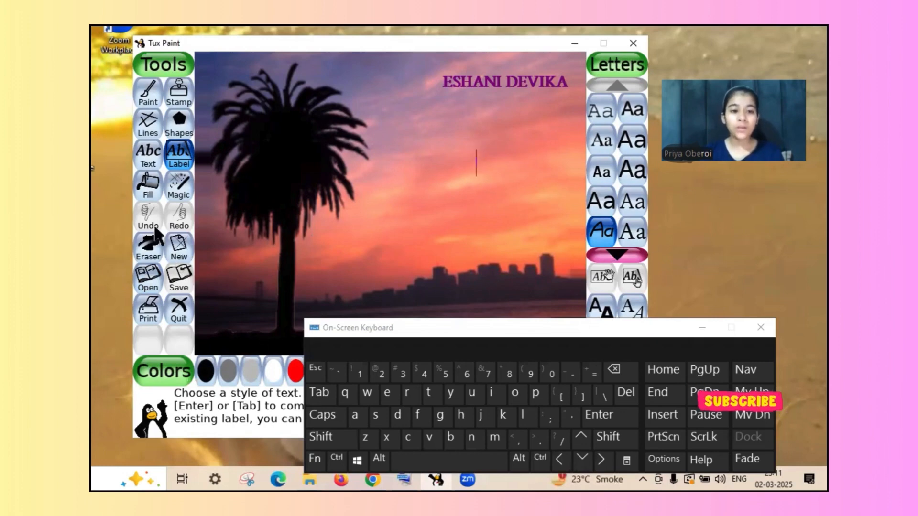
pyautogui.click(150, 97)
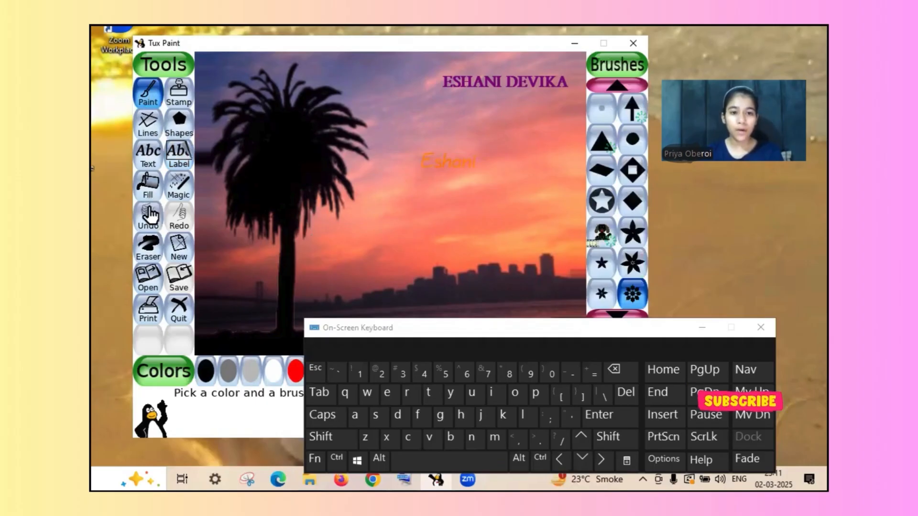
# - Bring up the starting backgrounds for a new drawing and close the On-Screen Keyboard
pyautogui.click(177, 254)
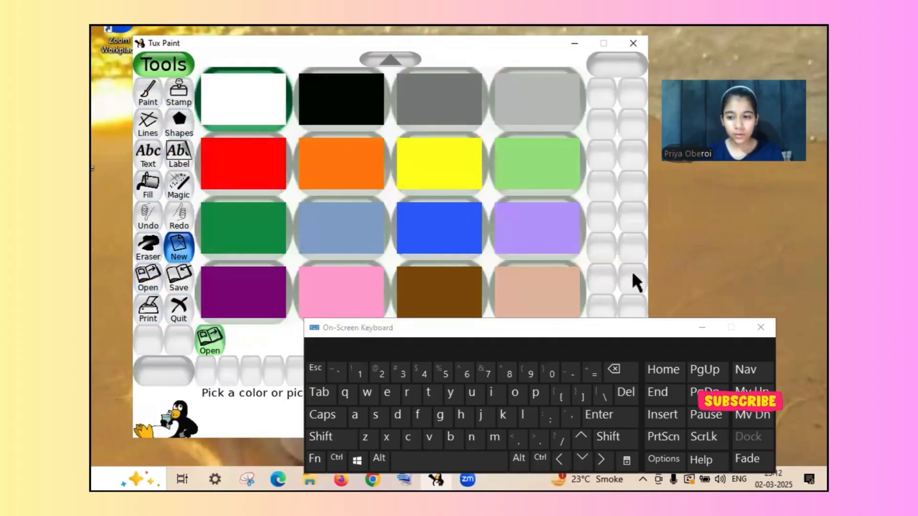
pyautogui.click(760, 327)
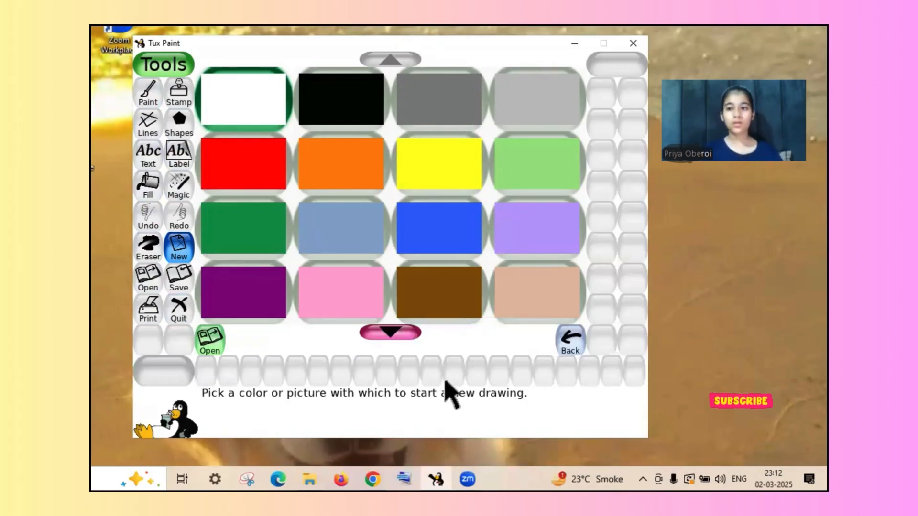
# - Examine the background colours, colouring pages, frames, maps and photos offered for starting a new drawing
pyautogui.click(395, 330)
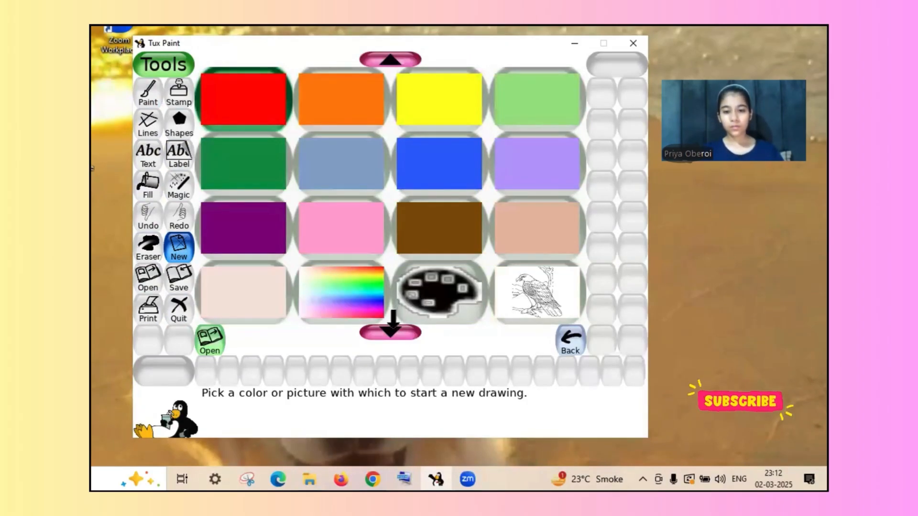
pyautogui.click(393, 329)
pyautogui.click(393, 330)
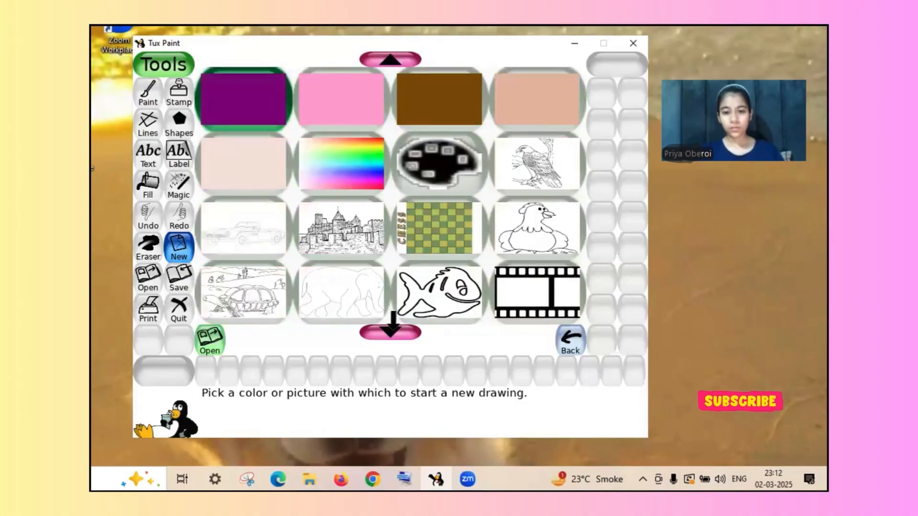
pyautogui.click(393, 330)
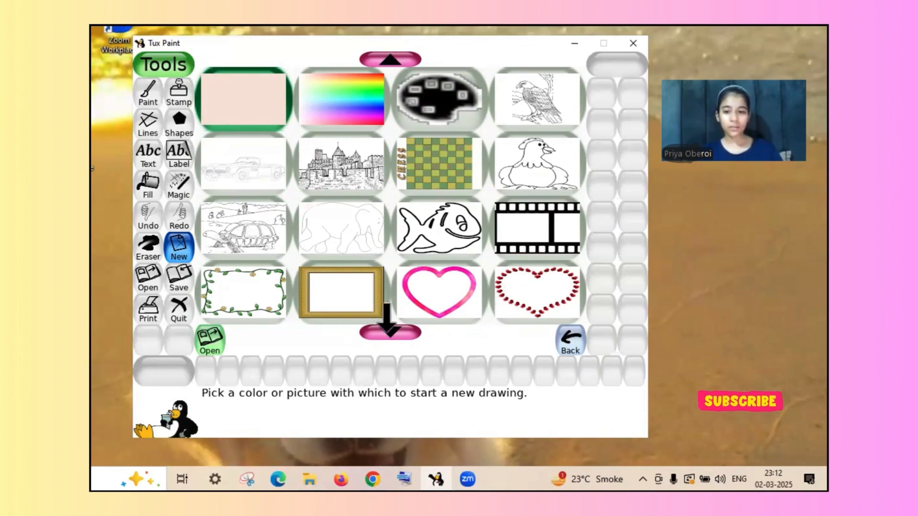
pyautogui.click(384, 332)
pyautogui.click(385, 332)
pyautogui.click(388, 333)
pyautogui.click(387, 333)
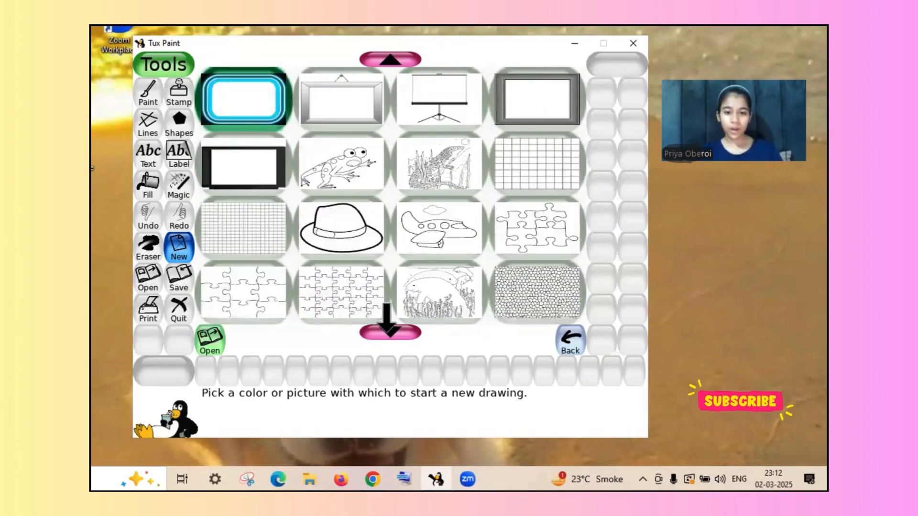
pyautogui.click(387, 333)
pyautogui.click(387, 333)
pyautogui.click(387, 333)
pyautogui.click(388, 333)
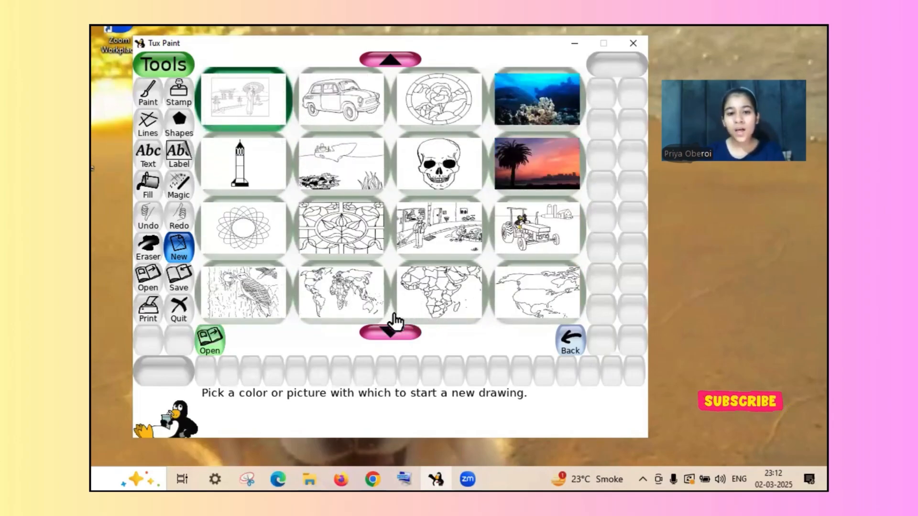
pyautogui.click(391, 327)
pyautogui.click(392, 328)
pyautogui.click(391, 328)
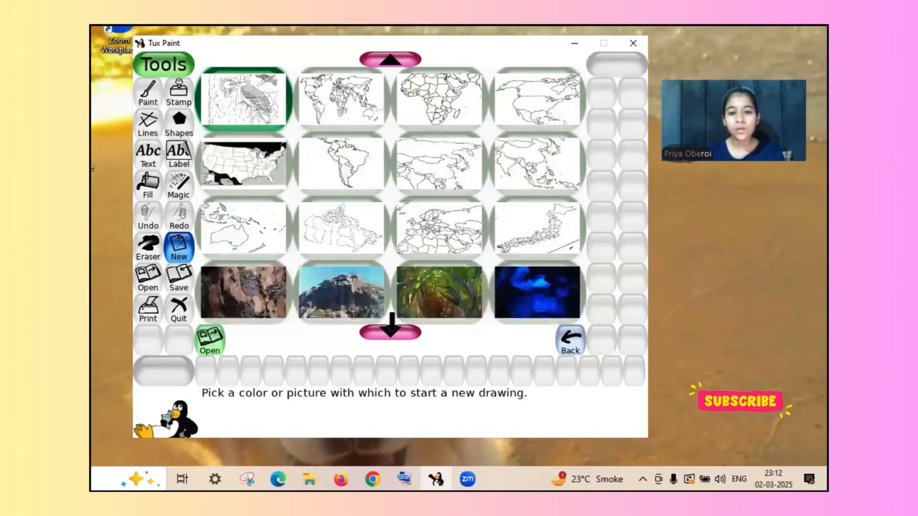
pyautogui.click(391, 329)
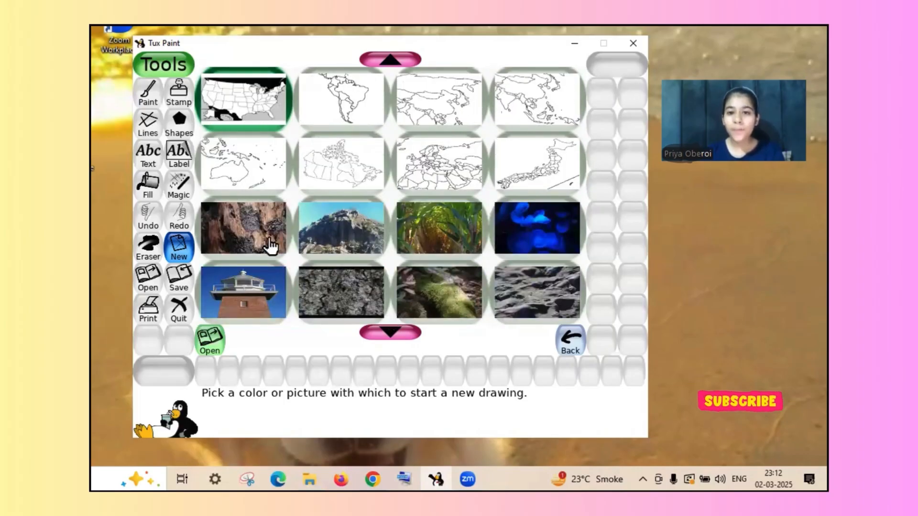
# - Look through the remaining photo and map backgrounds for a new drawing and return to the palm-tree sunset picture without choosing one
pyautogui.click(378, 329)
pyautogui.click(377, 329)
pyautogui.click(378, 329)
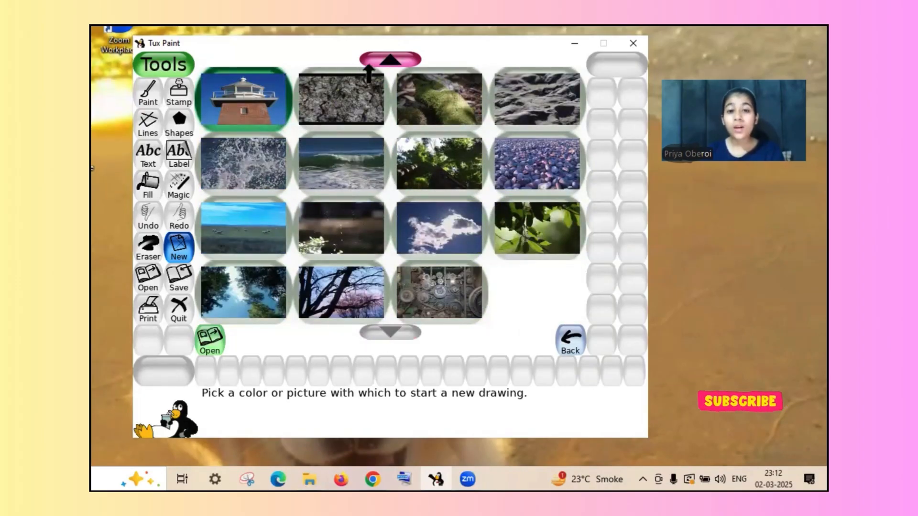
pyautogui.click(389, 60)
pyautogui.click(390, 60)
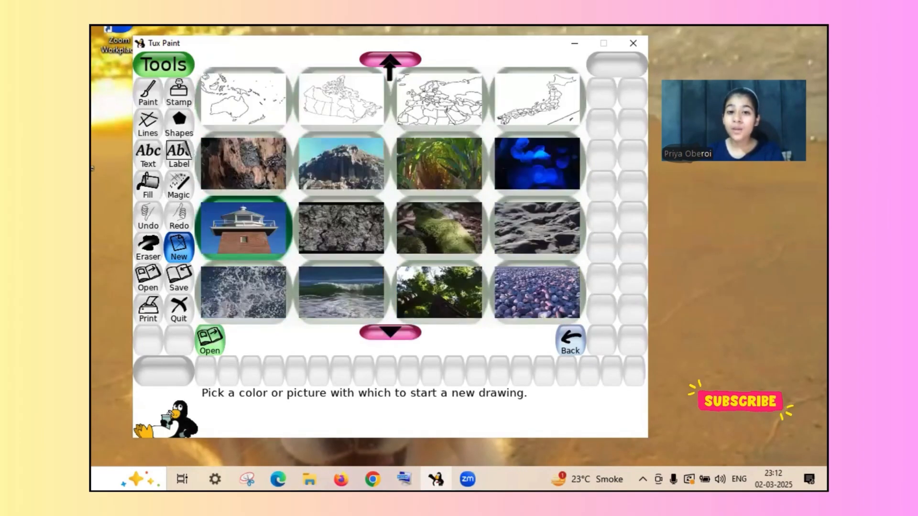
pyautogui.click(390, 59)
pyautogui.click(389, 59)
pyautogui.click(390, 60)
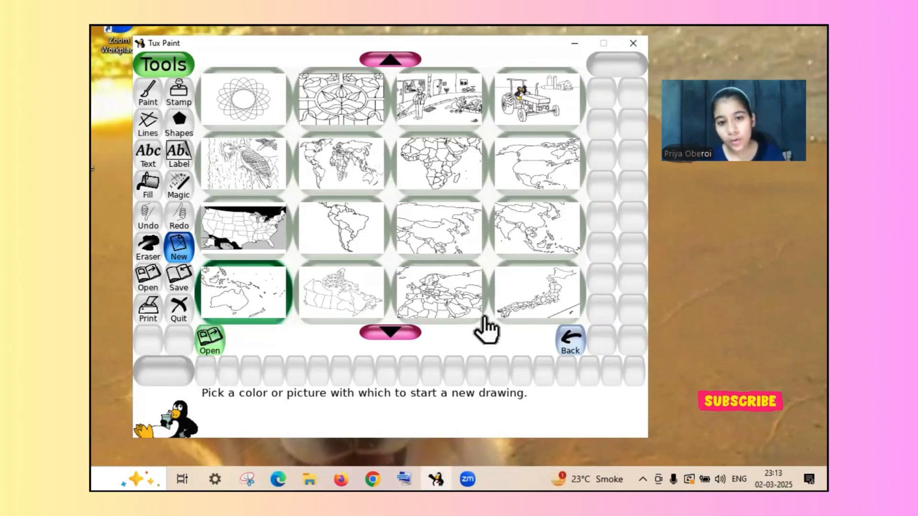
pyautogui.click(566, 340)
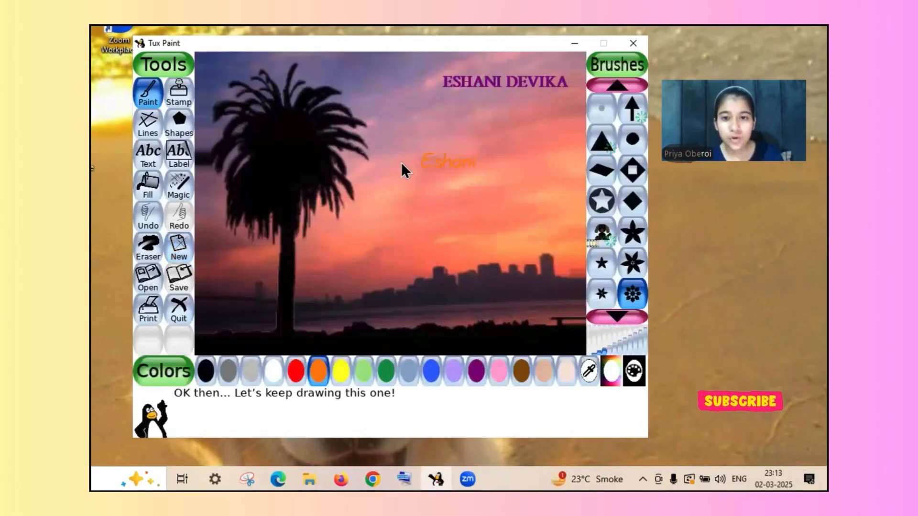
# - Paint a horizontal row of five small orange flowers in the sunset sky, just below the orange text
pyautogui.click(375, 193)
pyautogui.click(401, 193)
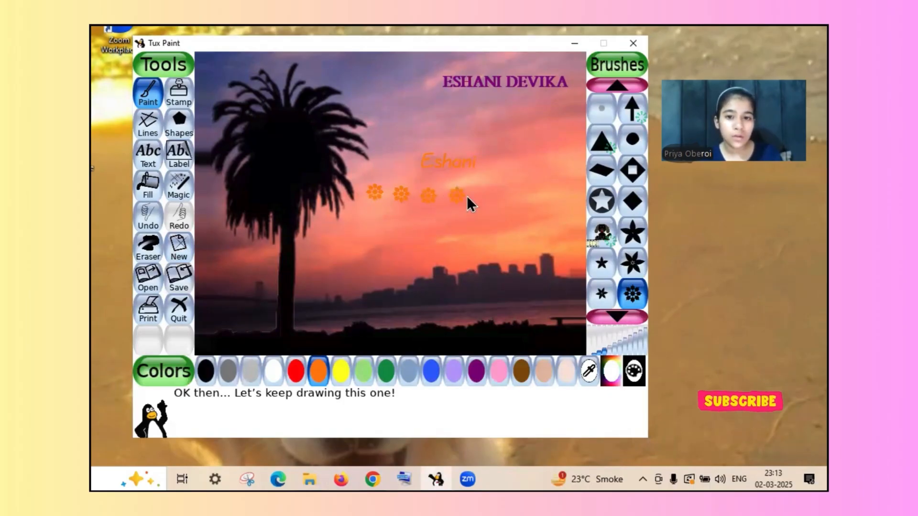
pyautogui.click(482, 193)
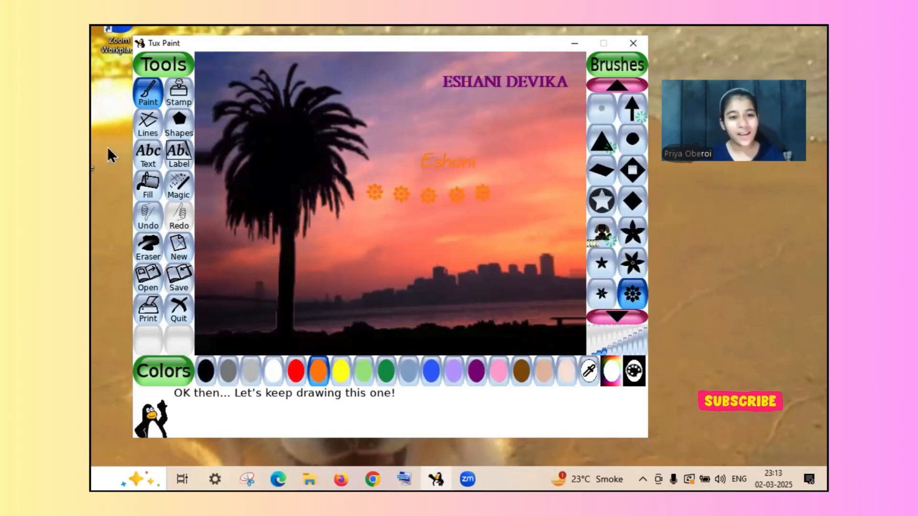